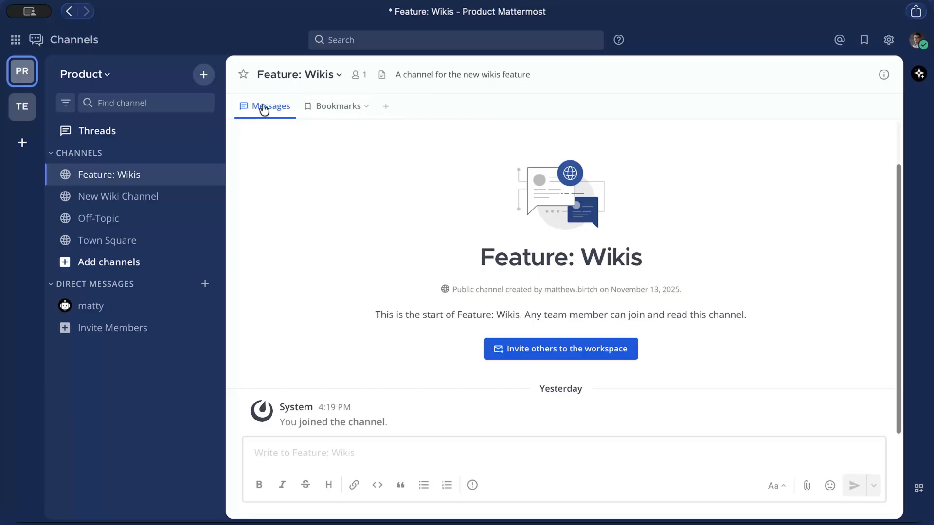
Step: Create a wiki named "Wikis: UX Specs" in the Feature: Wikis channel
{"action": "left_click", "coordinate": [386, 109]}
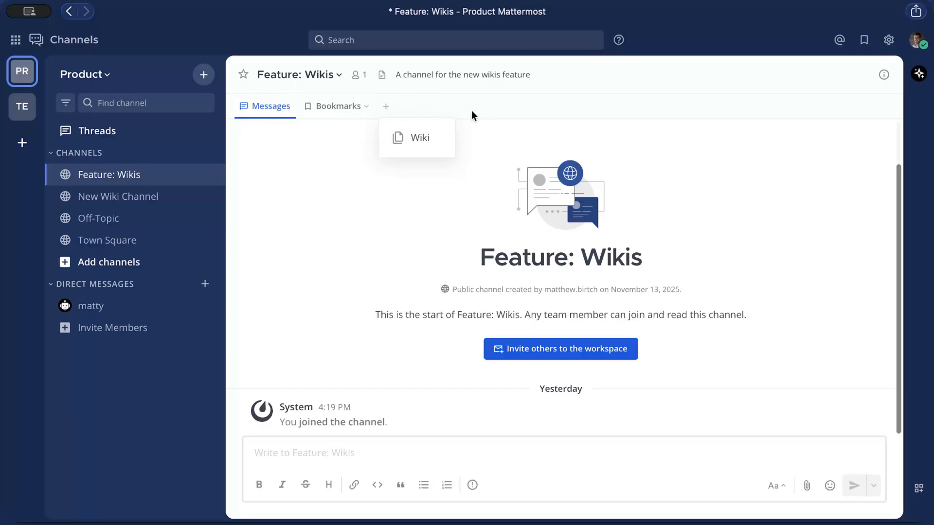
{"action": "left_click", "coordinate": [404, 139]}
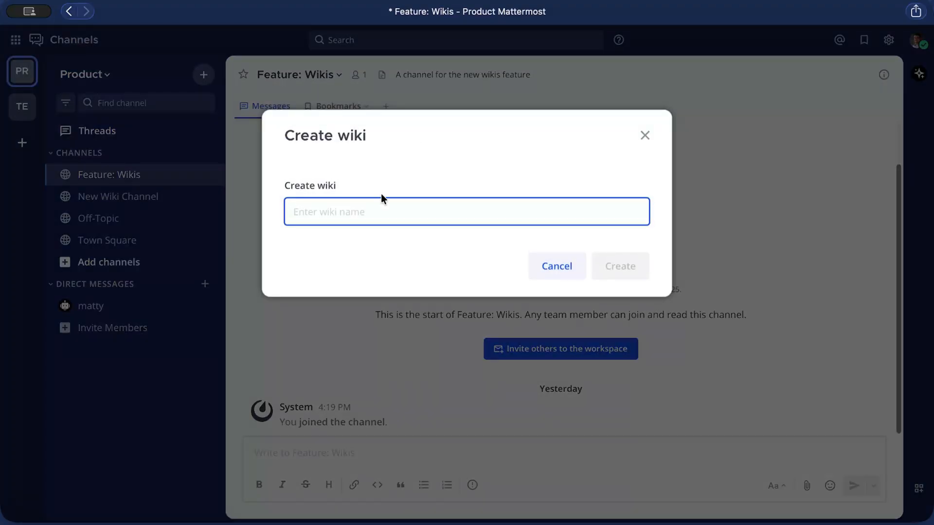
{"action": "type", "text": "UX Spec"}
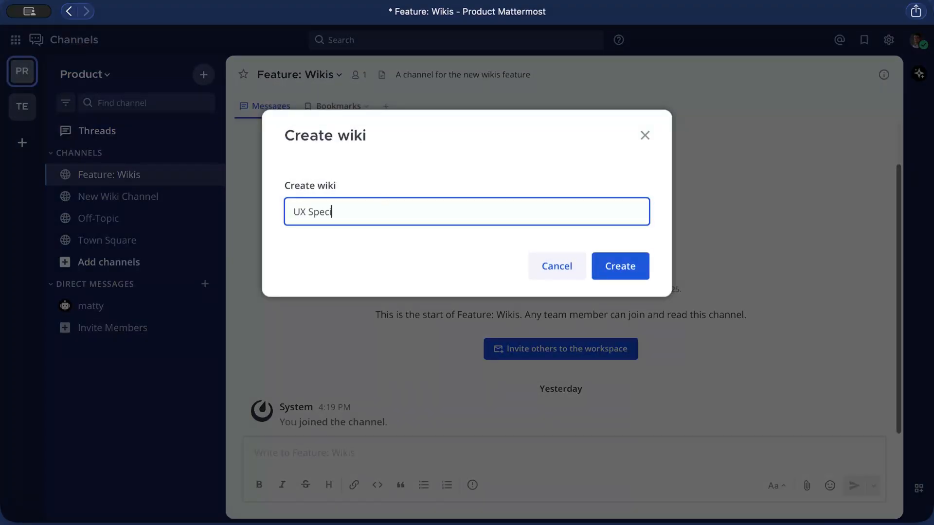
{"action": "type", "text": "Wikis:"}
{"action": "left_click", "coordinate": [637, 268]}
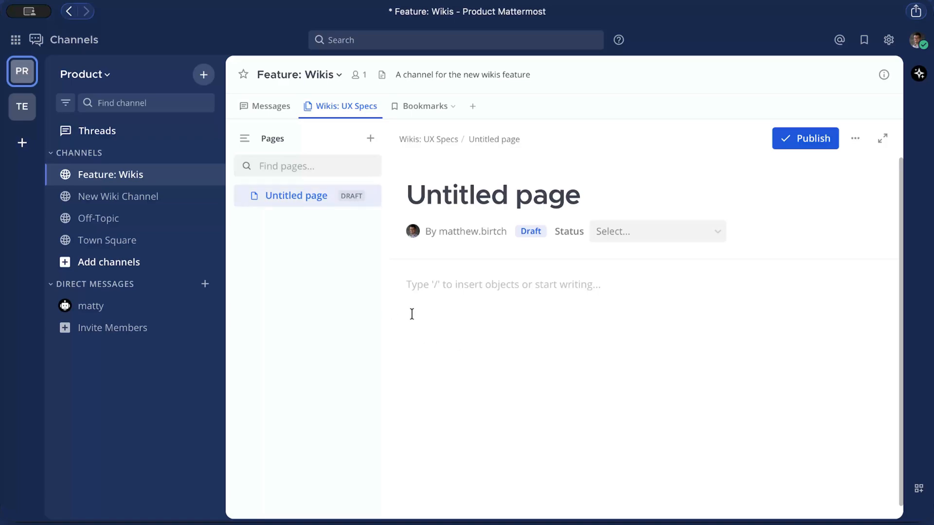
Step: Replace the untitled draft page's title with "Overview"
{"action": "triple_click", "coordinate": [468, 193]}
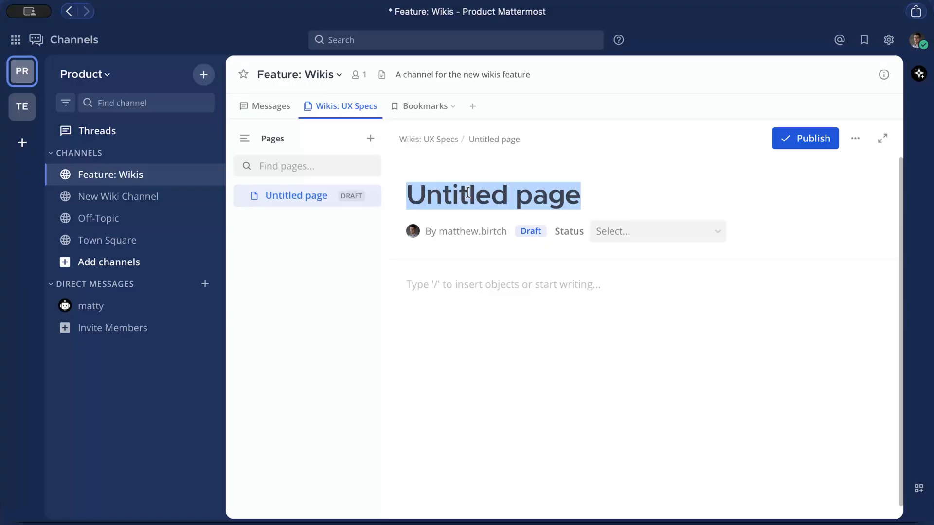
{"action": "type", "text": "Ovier"}
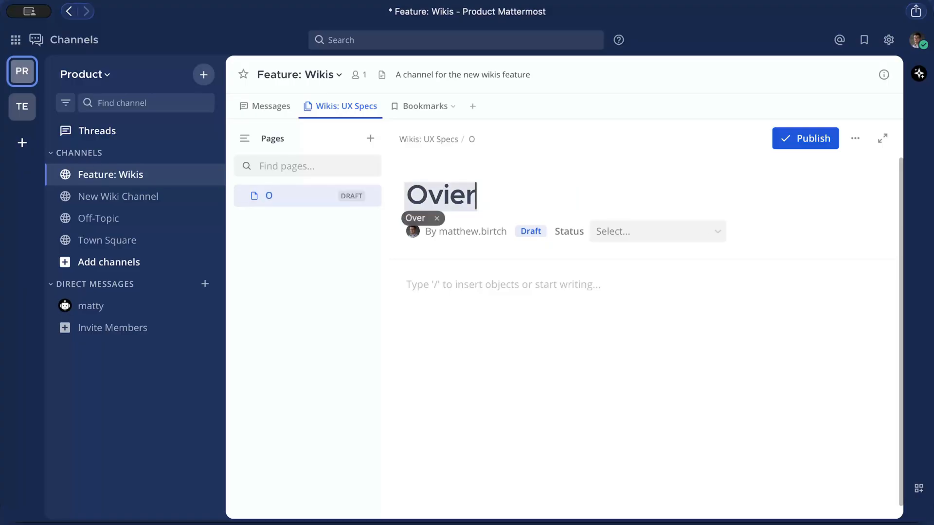
{"action": "key", "text": "BackSpace"}
{"action": "key", "text": "BackSpace"}
{"action": "key", "text": "BackSpace"}
{"action": "type", "text": "erview"}
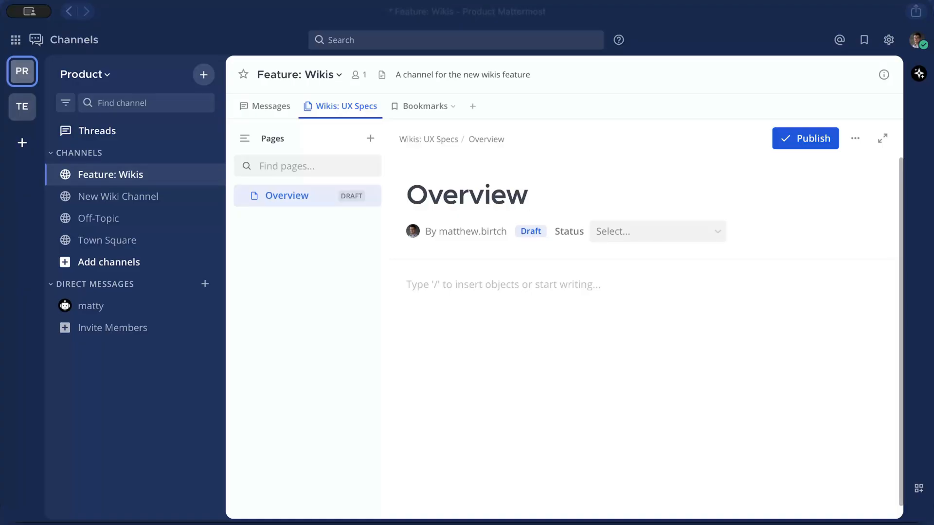
Step: Paste the copied text with the Background, Purpose and "Dive in..." sections into the Overview page's body
{"action": "key", "text": "super+Tab"}
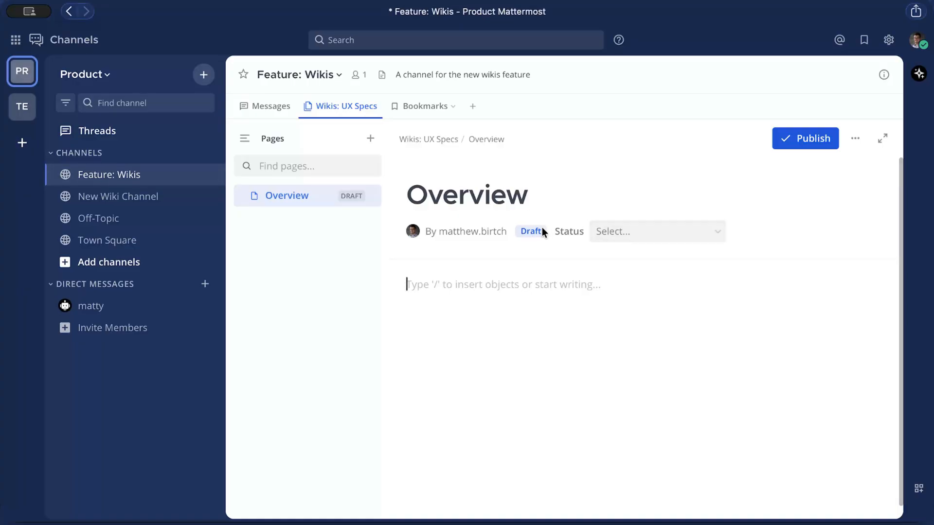
{"action": "key", "text": "super+v"}
{"action": "scroll", "coordinate": [510, 252], "scroll_direction": "up", "scroll_amount": 1}
{"action": "scroll", "coordinate": [511, 253], "scroll_direction": "up", "scroll_amount": 4}
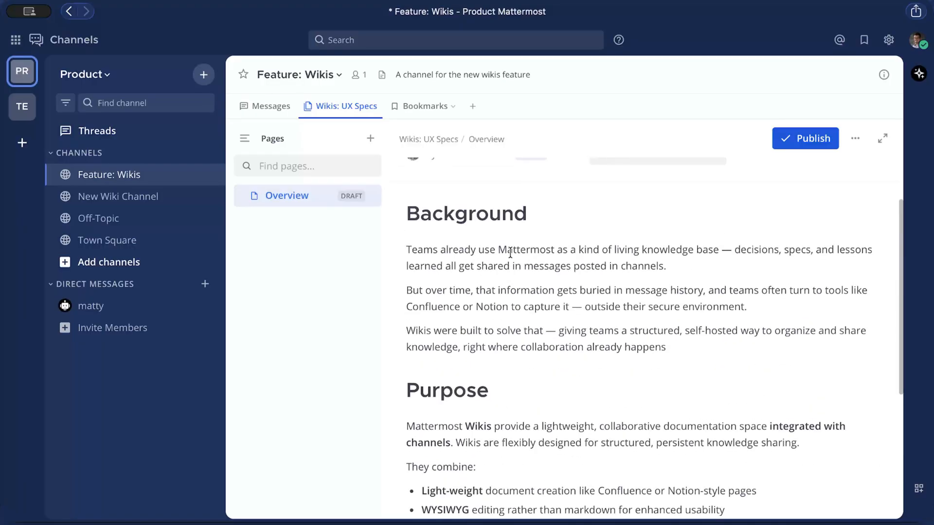
{"action": "scroll", "coordinate": [540, 414], "scroll_direction": "up", "scroll_amount": 1}
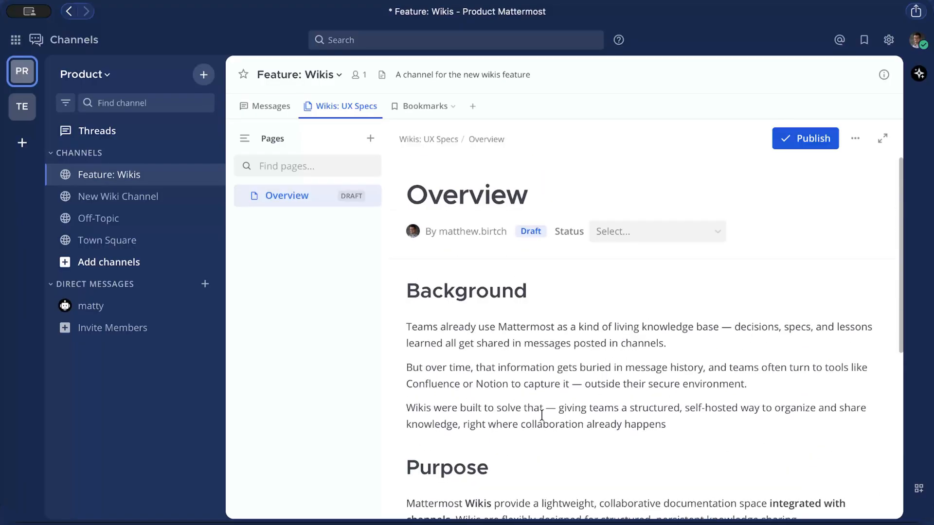
{"action": "scroll", "coordinate": [443, 453], "scroll_direction": "down", "scroll_amount": 6}
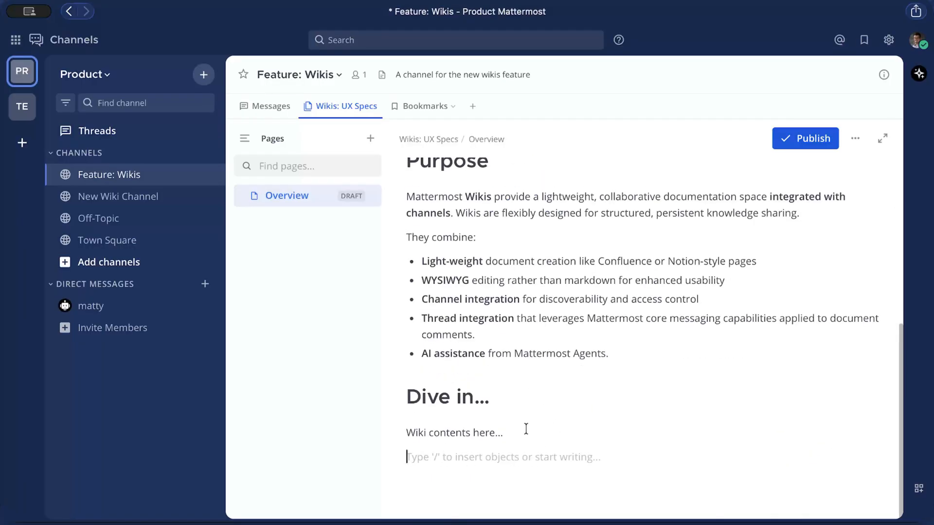
Step: Set the Overview page's status to In progress and publish the page
{"action": "scroll", "coordinate": [525, 429], "scroll_direction": "up", "scroll_amount": 7}
{"action": "left_click", "coordinate": [615, 238]}
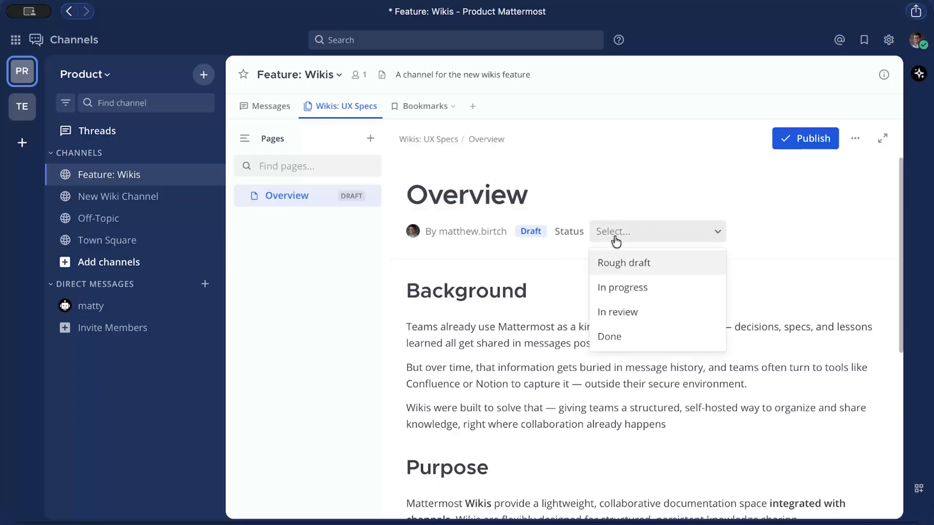
{"action": "left_click", "coordinate": [639, 294]}
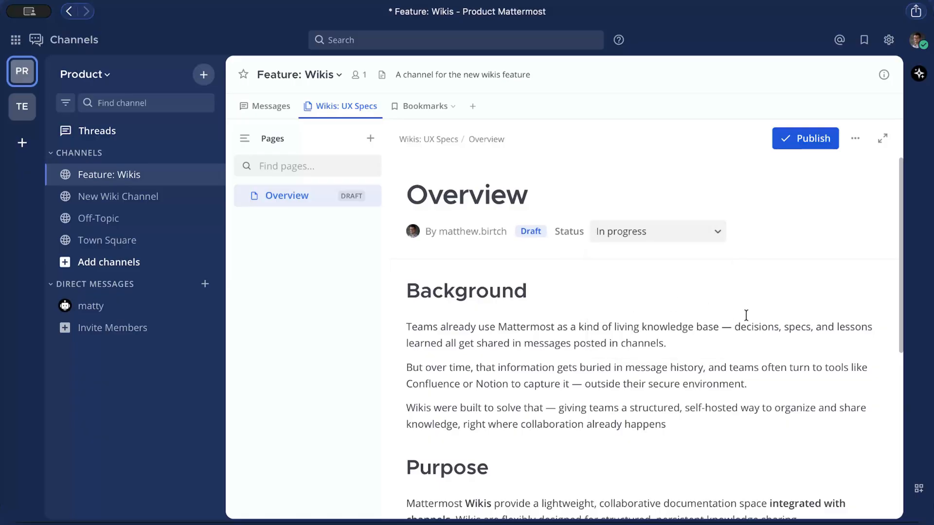
{"action": "left_click", "coordinate": [802, 141]}
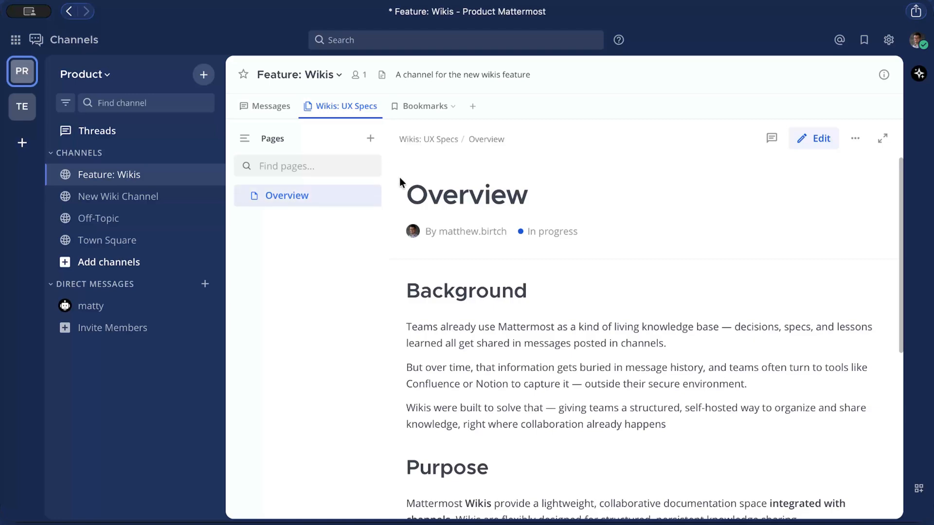
Step: Create a new wiki page titled "Information Architecture" and paste the copied specification content into its body
{"action": "left_click", "coordinate": [377, 146]}
{"action": "type", "text": "Inf"}
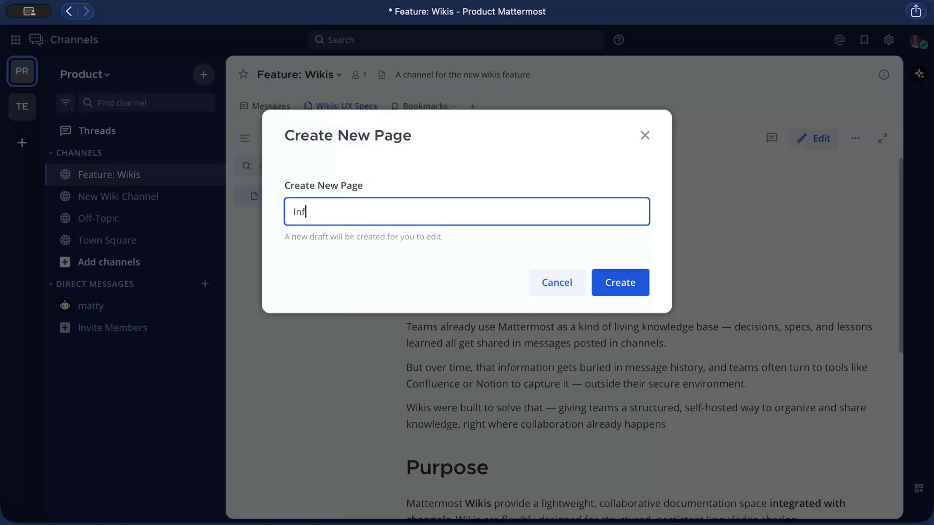
{"action": "type", "text": "ormation Architecture"}
{"action": "left_click", "coordinate": [618, 283]}
{"action": "left_click", "coordinate": [489, 279]}
{"action": "key", "text": "ctrl+v"}
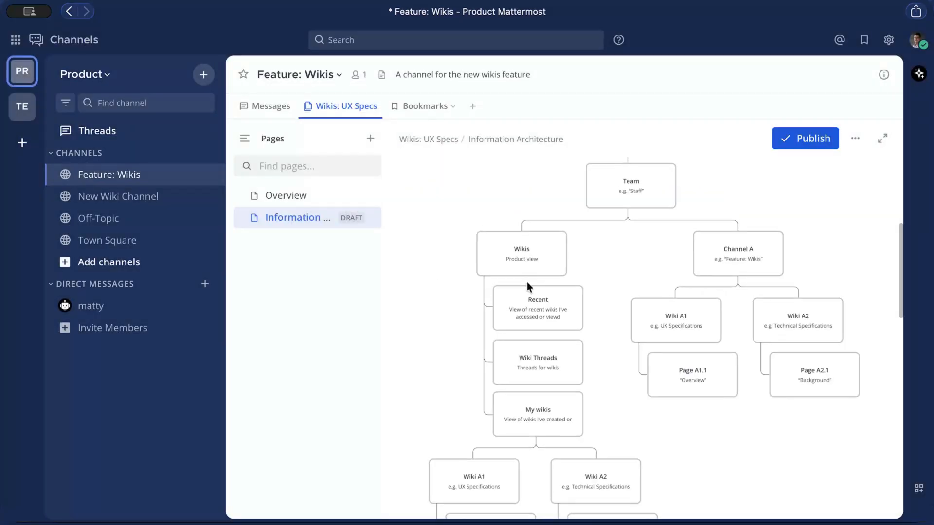
Step: Review the pasted Information Architecture content, checking its headings, paragraphs, hierarchy diagram and embedded screenshots
{"action": "scroll", "coordinate": [568, 285], "scroll_direction": "up", "scroll_amount": 5}
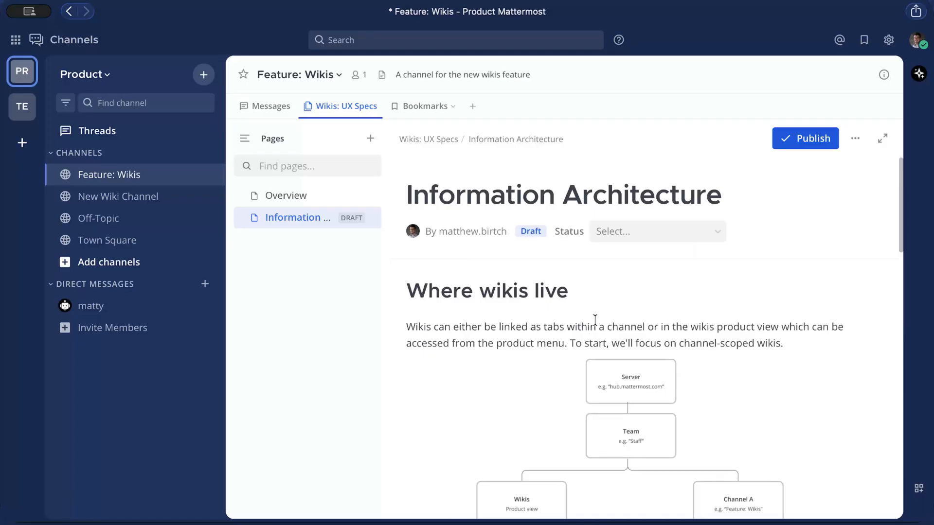
{"action": "scroll", "coordinate": [590, 321], "scroll_direction": "down", "scroll_amount": 1}
{"action": "triple_click", "coordinate": [419, 241]}
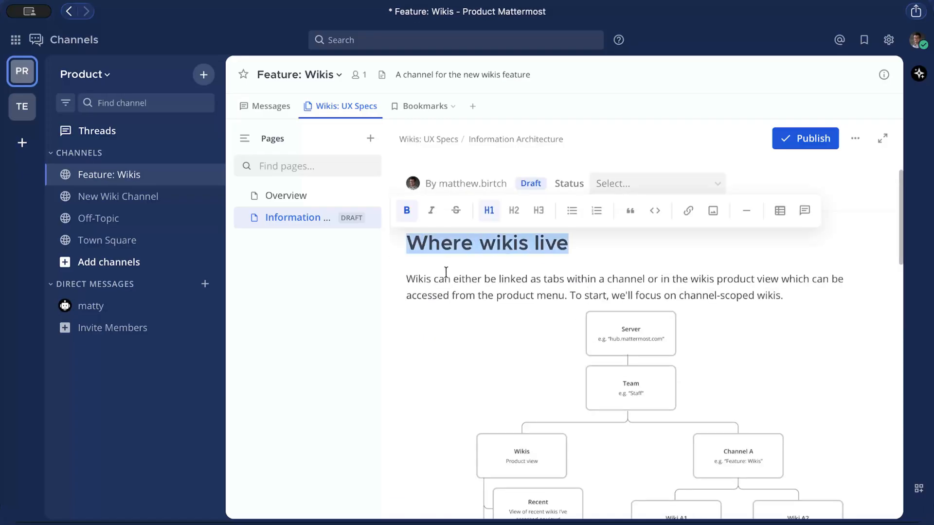
{"action": "triple_click", "coordinate": [445, 292]}
{"action": "left_click", "coordinate": [466, 292]}
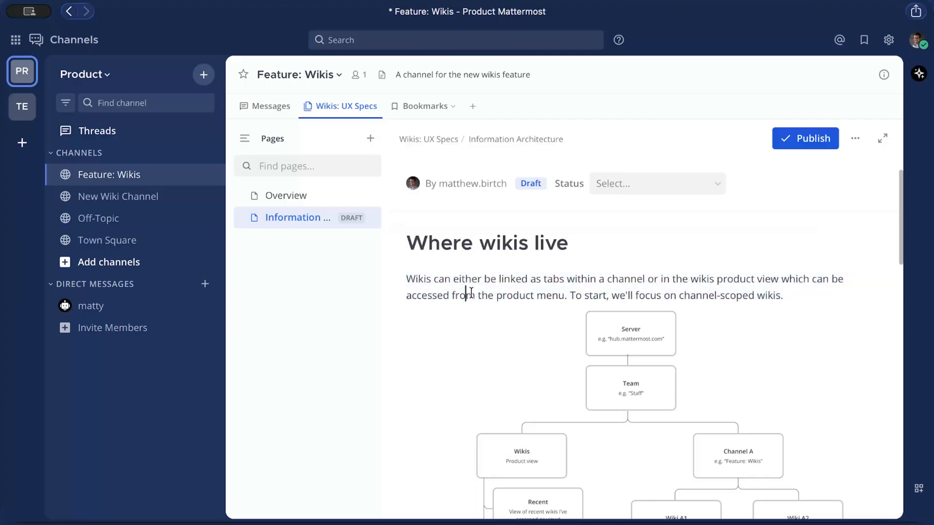
{"action": "scroll", "coordinate": [542, 328], "scroll_direction": "down", "scroll_amount": 2}
{"action": "left_click", "coordinate": [610, 385]}
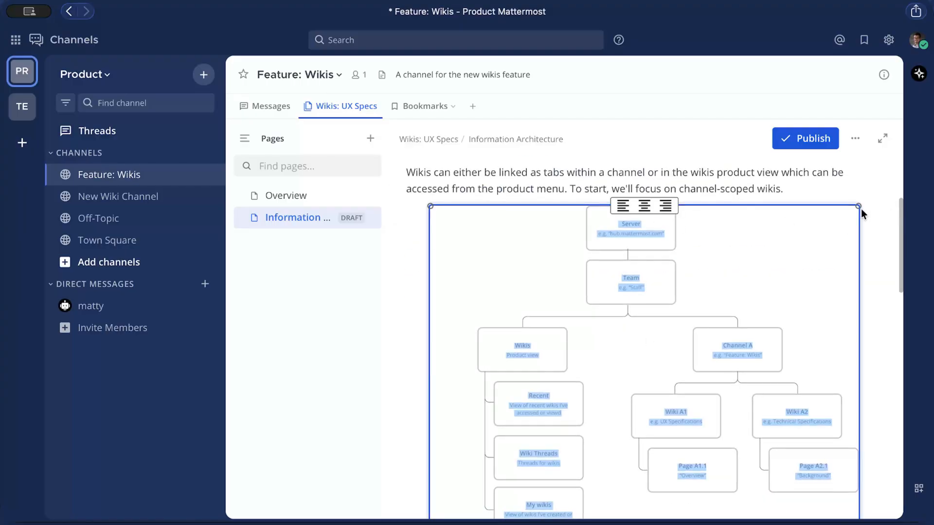
{"action": "left_click", "coordinate": [782, 188]}
{"action": "scroll", "coordinate": [728, 306], "scroll_direction": "down", "scroll_amount": 8}
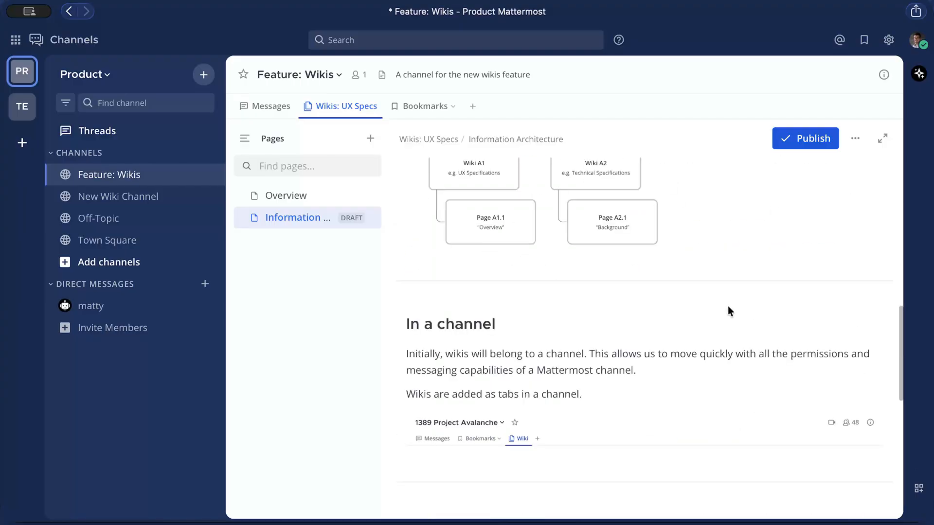
{"action": "triple_click", "coordinate": [415, 324]}
{"action": "left_click", "coordinate": [470, 368]}
{"action": "scroll", "coordinate": [544, 376], "scroll_direction": "down", "scroll_amount": 8}
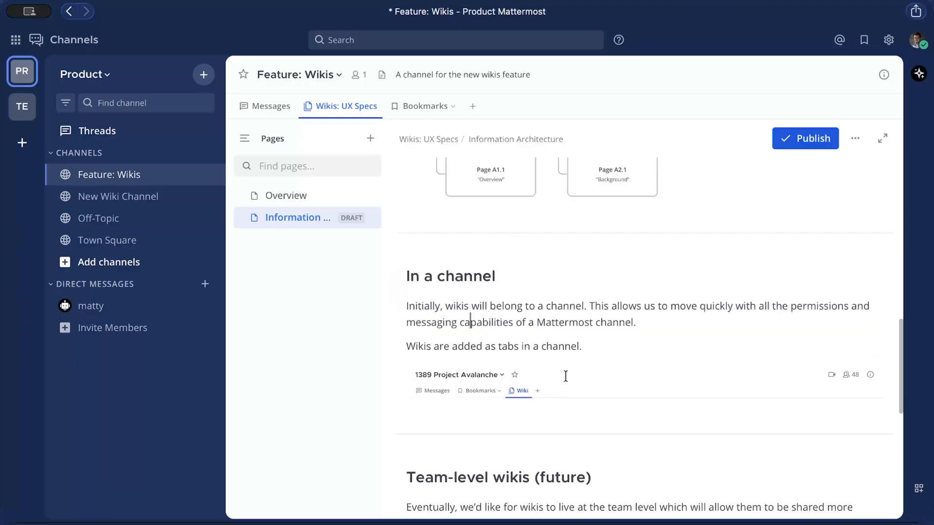
{"action": "scroll", "coordinate": [565, 375], "scroll_direction": "up", "scroll_amount": 4}
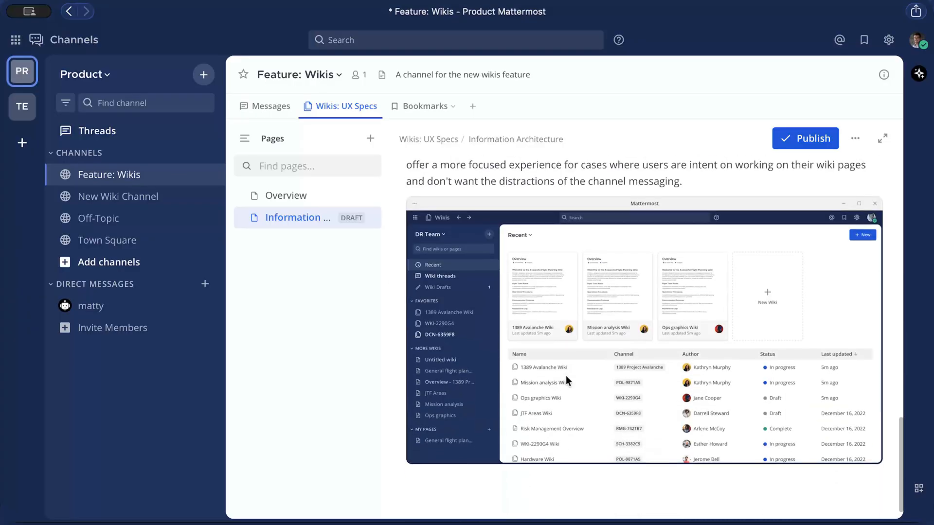
Step: Set the Information Architecture page's status to Rough draft and publish the page
{"action": "scroll", "coordinate": [505, 313], "scroll_direction": "up", "scroll_amount": 10}
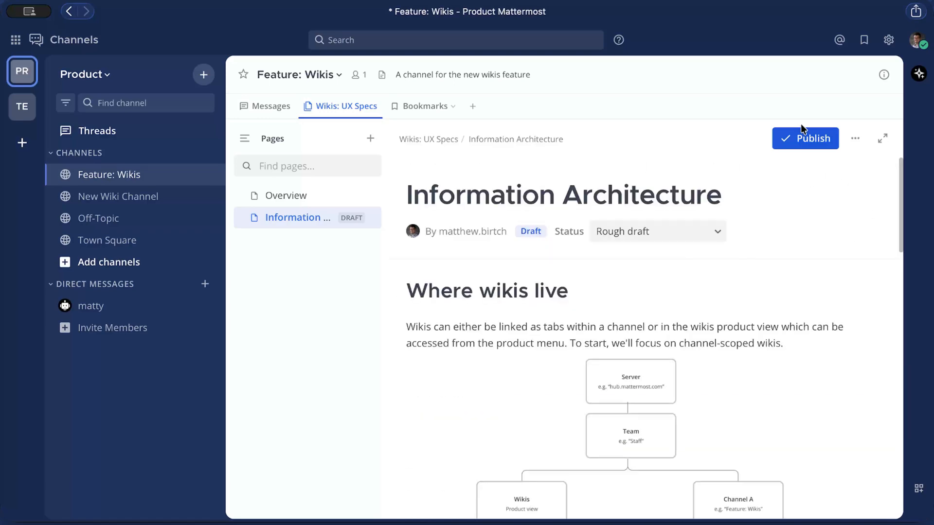
{"action": "left_click", "coordinate": [810, 140]}
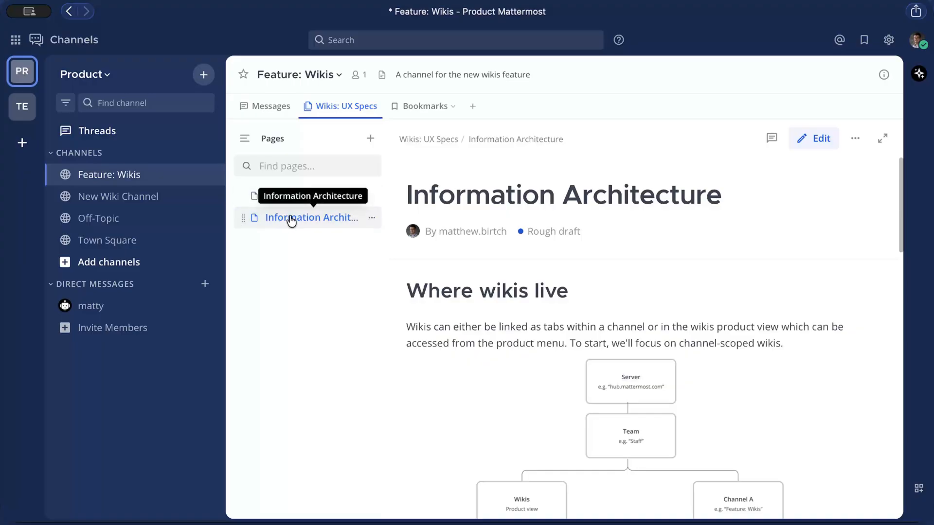
Step: Nest the Information Architecture page under Overview and create another Overview child page titled "User Flows"
{"action": "left_click_drag", "start_coordinate": [244, 220], "coordinate": [291, 214]}
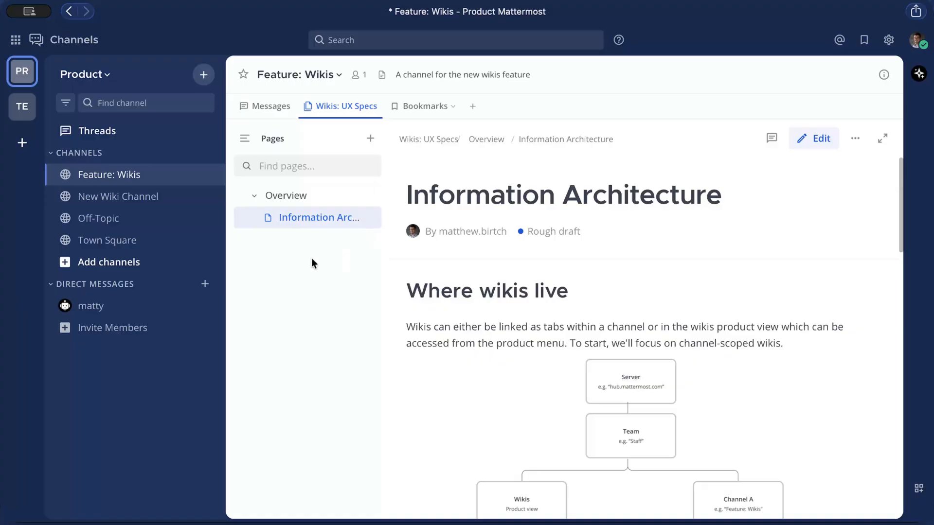
{"action": "left_click", "coordinate": [372, 195]}
{"action": "left_click", "coordinate": [426, 222]}
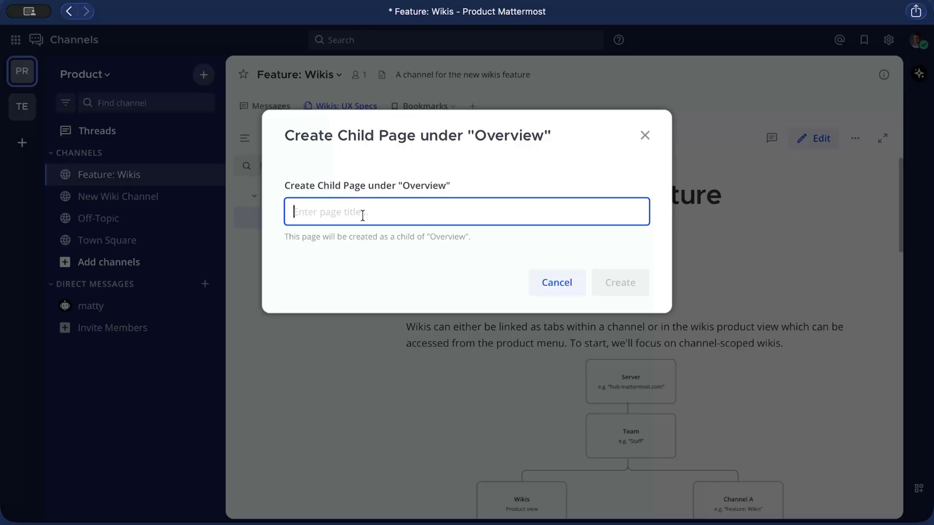
{"action": "type", "text": "User Flows"}
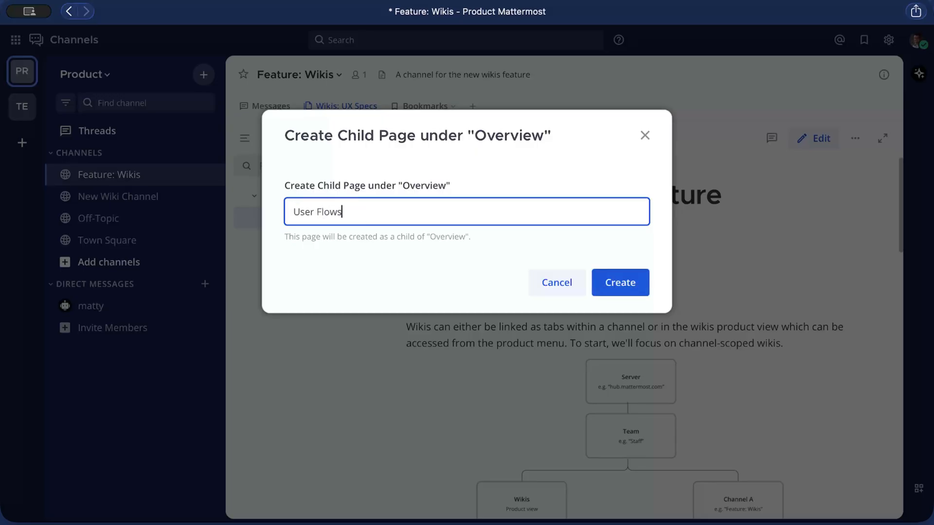
{"action": "left_click", "coordinate": [619, 287]}
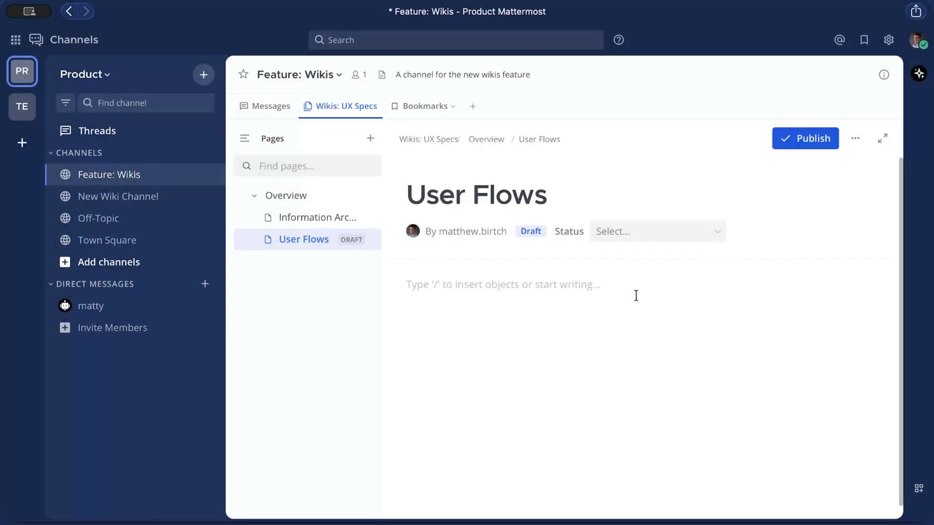
Step: Paste the copied user flows text and tables into the User Flows page's body and check the opening section
{"action": "key", "text": "super+v"}
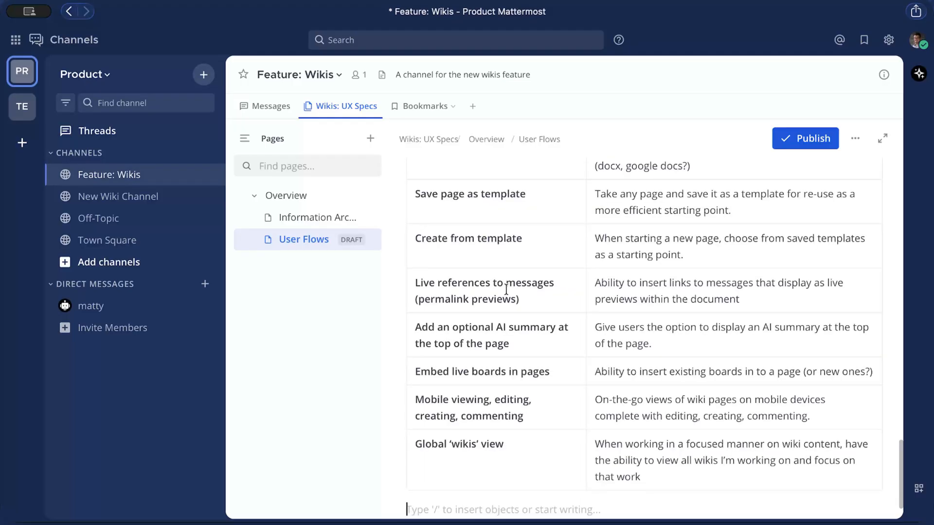
{"action": "scroll", "coordinate": [508, 285], "scroll_direction": "up", "scroll_amount": 15}
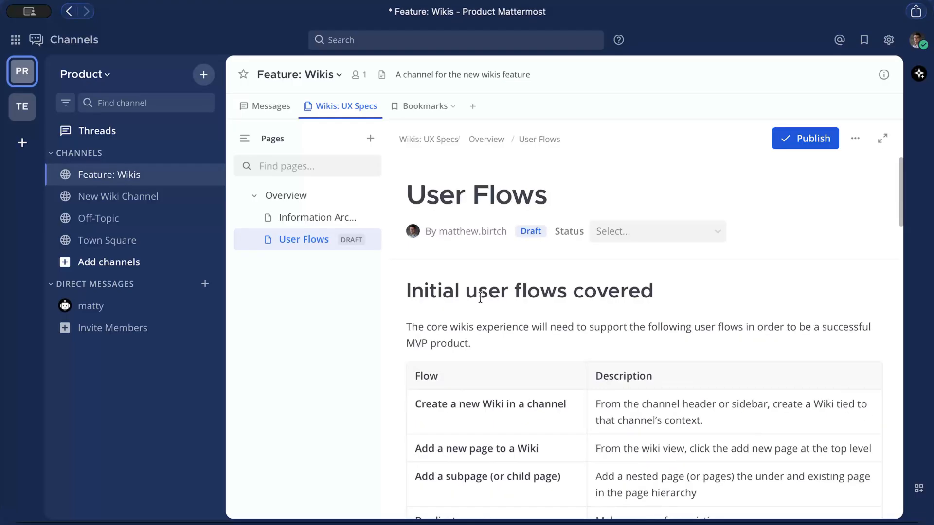
{"action": "triple_click", "coordinate": [438, 292]}
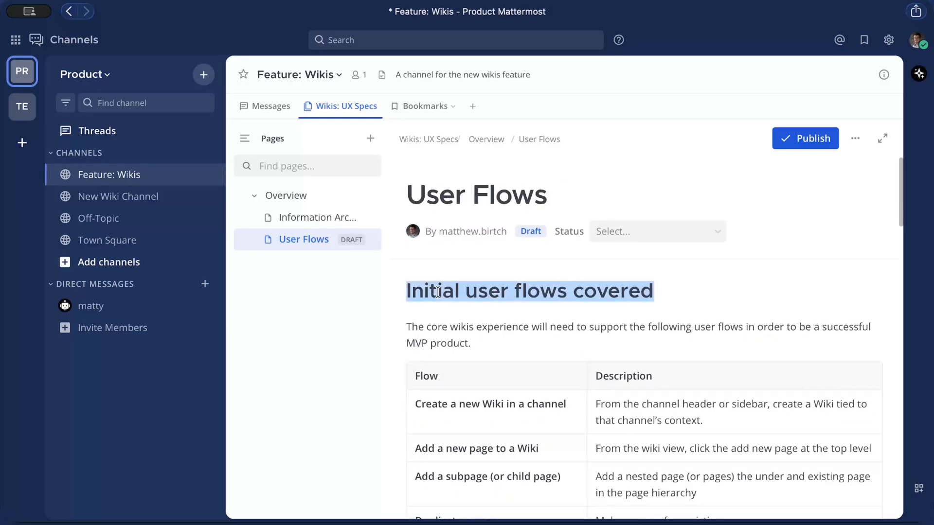
{"action": "left_click", "coordinate": [491, 314]}
{"action": "scroll", "coordinate": [491, 314], "scroll_direction": "down", "scroll_amount": 2}
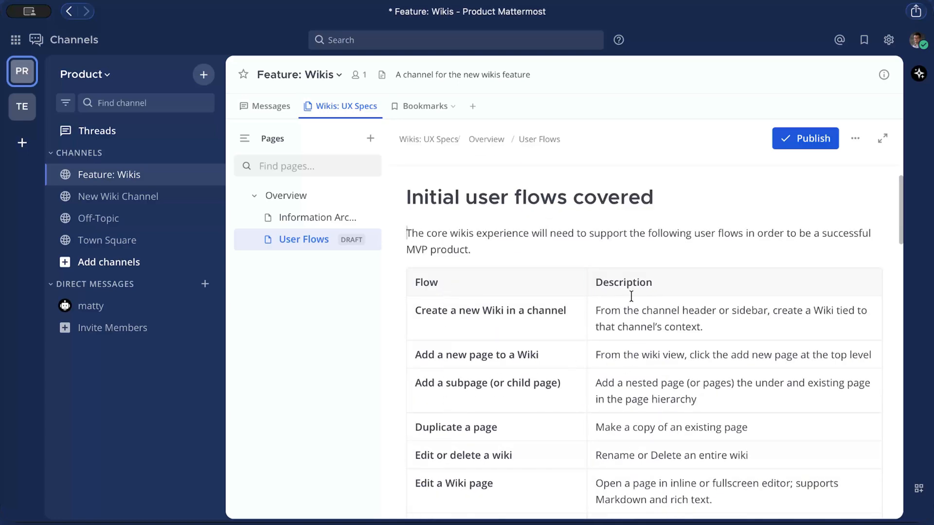
Step: Set the User Flows page's status to Rough draft
{"action": "scroll", "coordinate": [630, 296], "scroll_direction": "up", "scroll_amount": 2}
{"action": "left_click", "coordinate": [655, 235]}
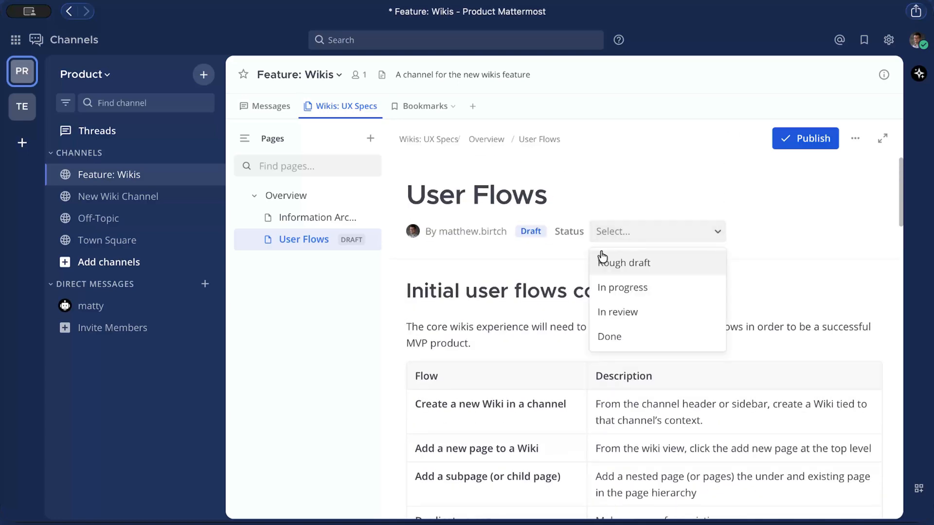
{"action": "left_click", "coordinate": [639, 262]}
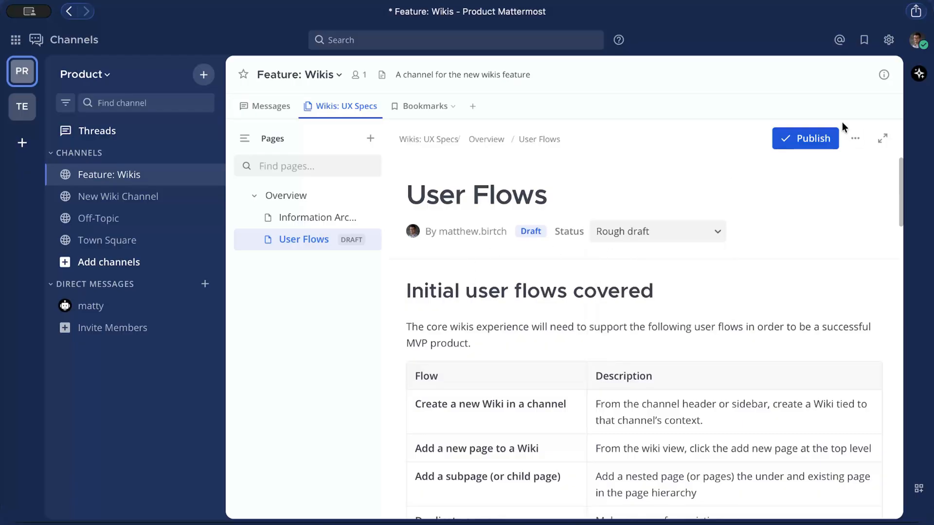
Step: Publish the User Flows page and create a new top-level page titled "Creating a new wiki"
{"action": "left_click", "coordinate": [809, 142]}
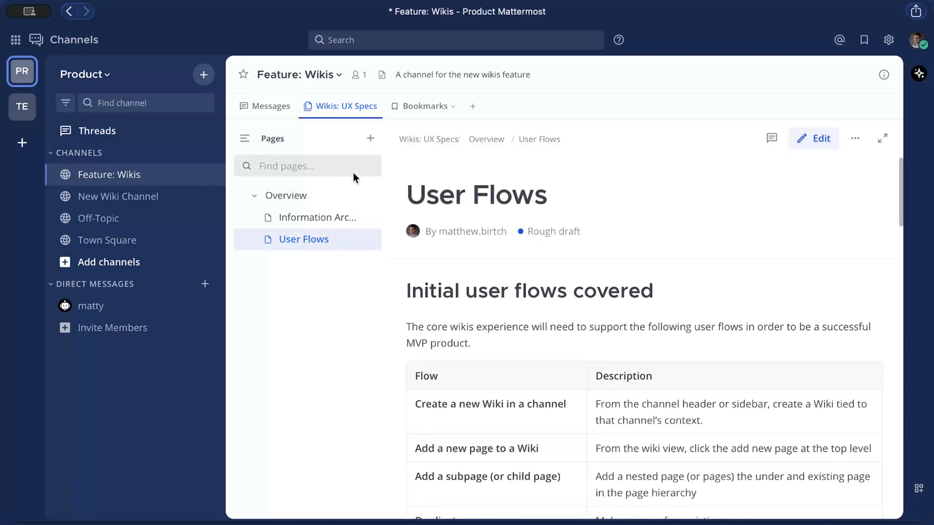
{"action": "left_click", "coordinate": [370, 138]}
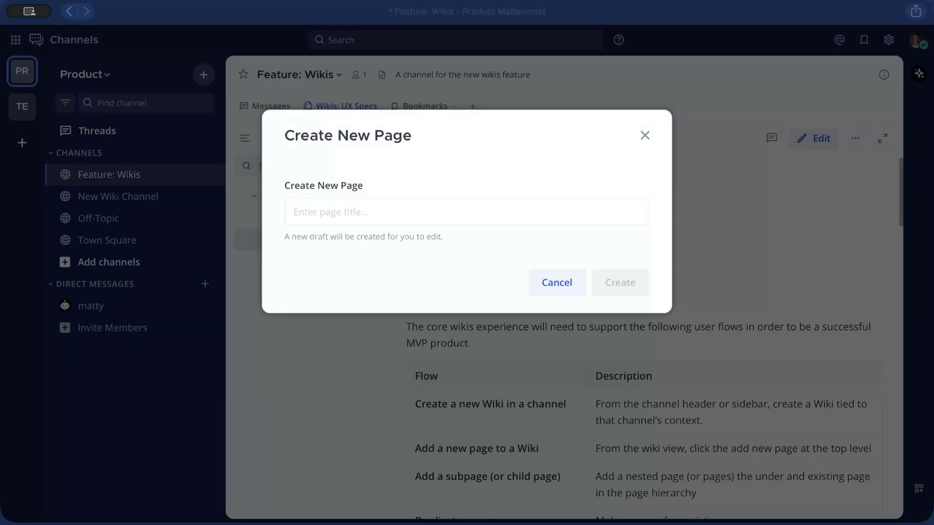
{"action": "type", "text": "Creatin"}
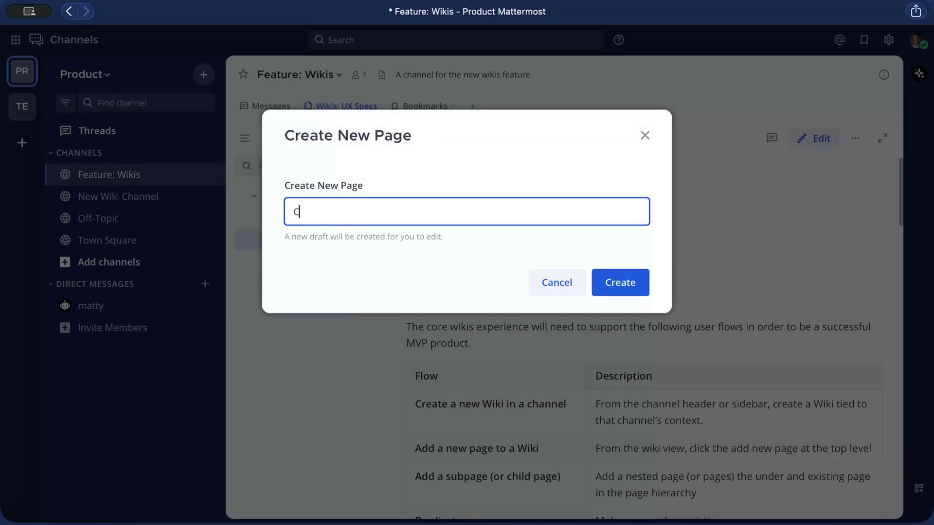
{"action": "type", "text": "g an"}
{"action": "type", "text": " new "}
{"action": "type", "text": "wiki"}
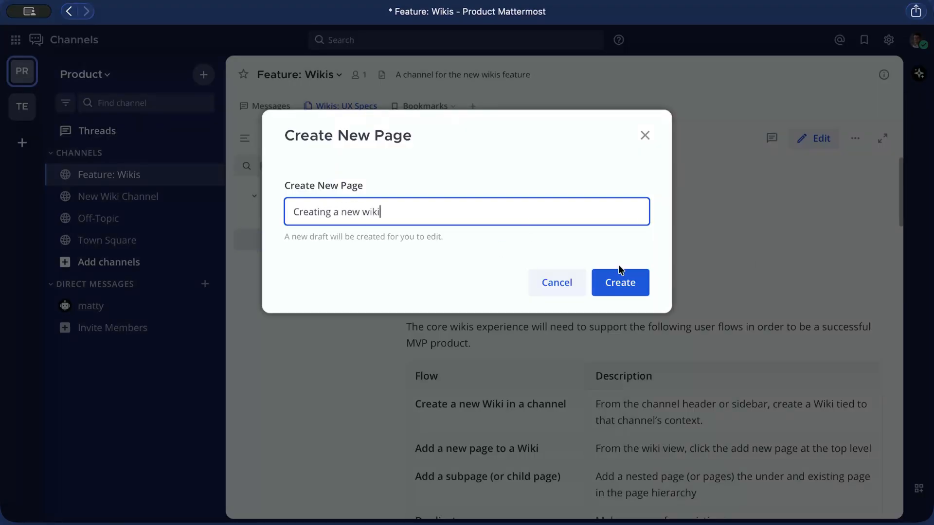
{"action": "left_click", "coordinate": [620, 275]}
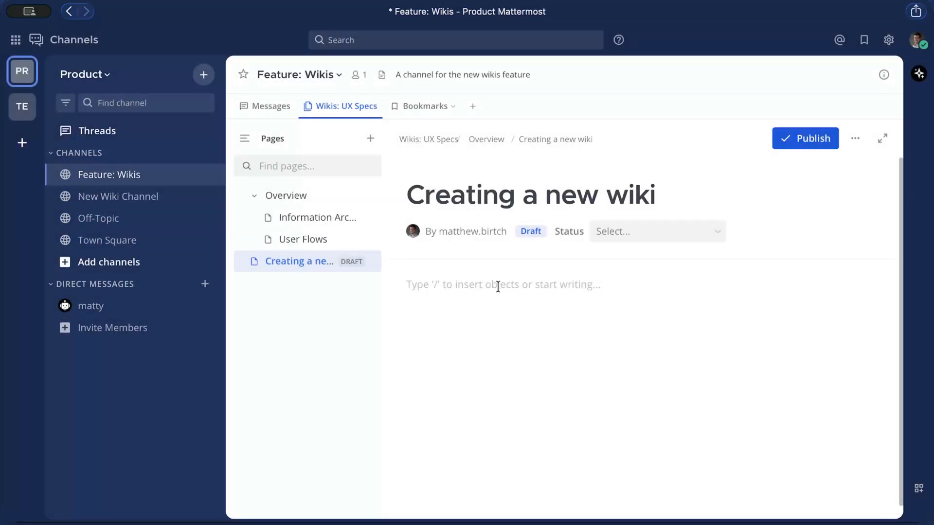
Step: Paste the copied wiki-creation text and screenshots into the new page's body and set its status to Rough draft
{"action": "key", "text": "super+v"}
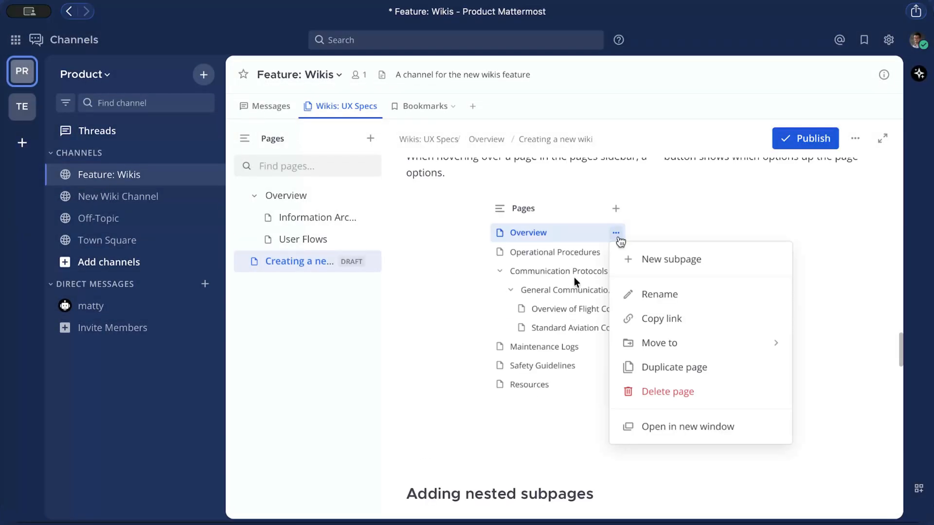
{"action": "scroll", "coordinate": [574, 277], "scroll_direction": "up", "scroll_amount": 15}
{"action": "scroll", "coordinate": [574, 280], "scroll_direction": "up", "scroll_amount": 5}
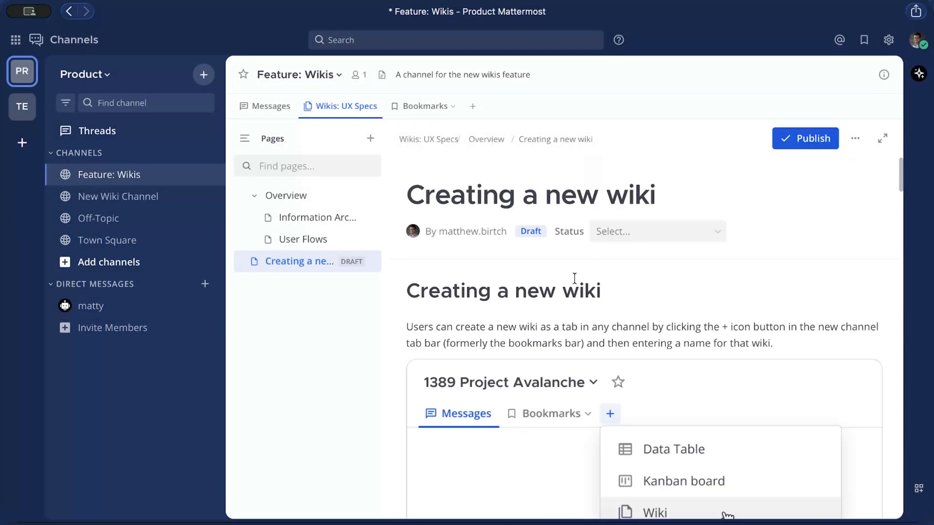
{"action": "left_click", "coordinate": [636, 232]}
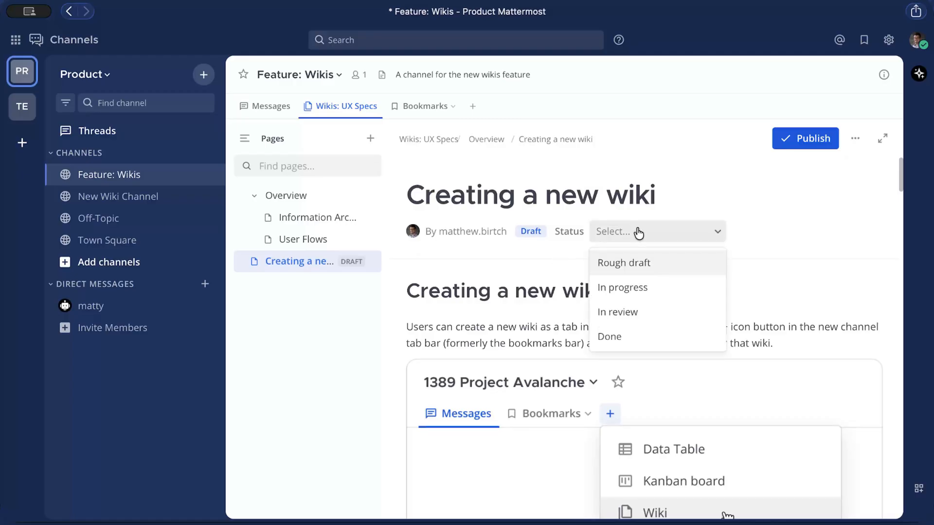
{"action": "left_click", "coordinate": [637, 263]}
Step: Try Heading 2 and Heading 3 on the body's opening "Creating a new wiki" heading and return it to Heading 1
{"action": "scroll", "coordinate": [450, 331], "scroll_direction": "down", "scroll_amount": 3}
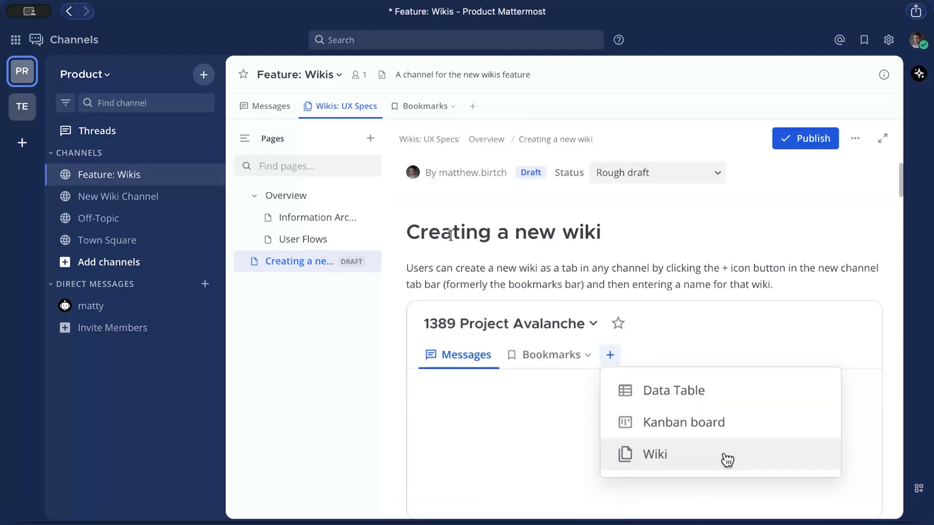
{"action": "triple_click", "coordinate": [444, 228]}
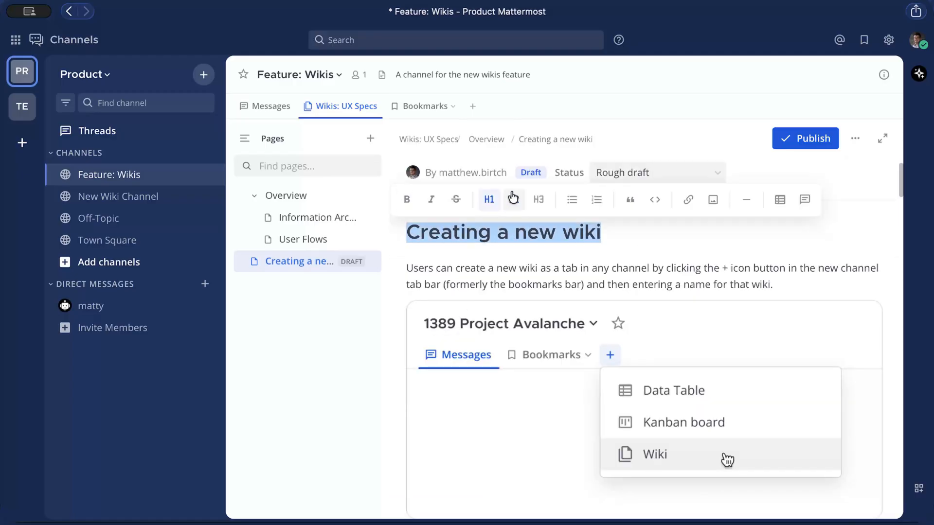
{"action": "left_click", "coordinate": [510, 202]}
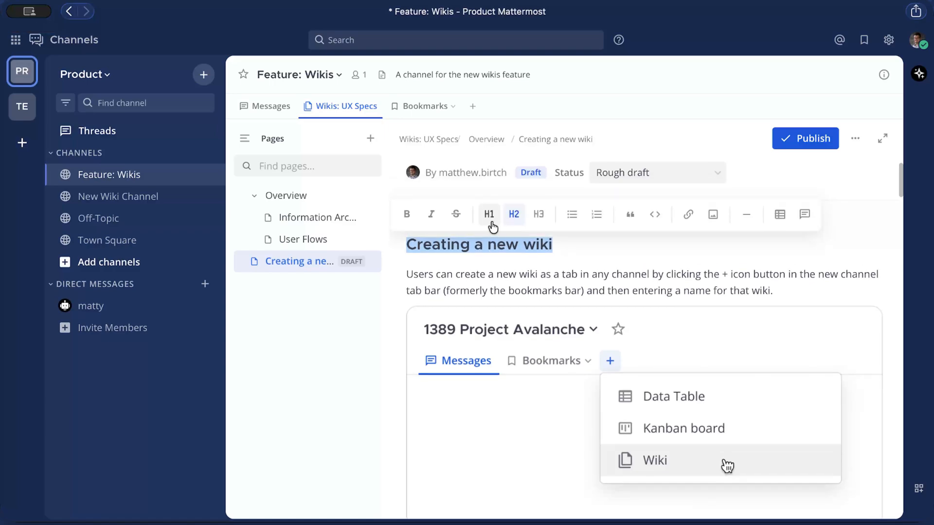
{"action": "left_click", "coordinate": [492, 223]}
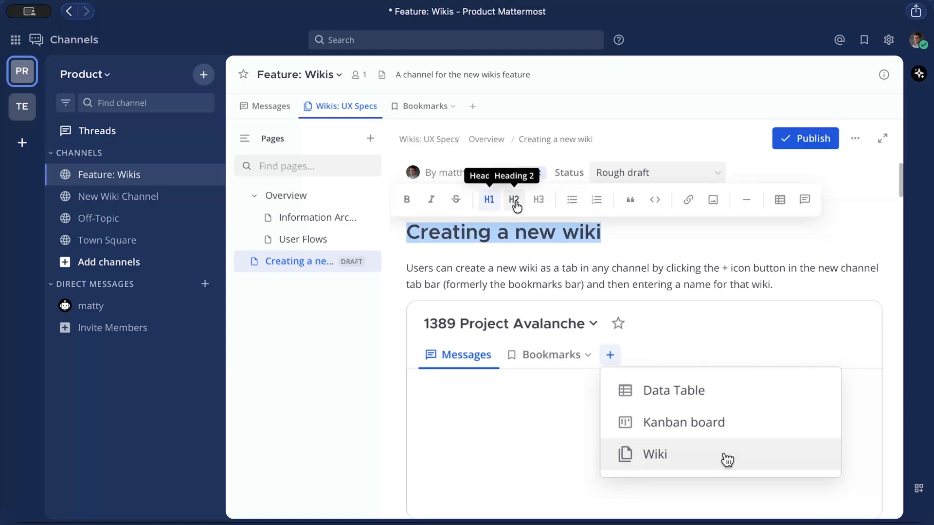
{"action": "left_click", "coordinate": [513, 201]}
{"action": "left_click", "coordinate": [538, 218]}
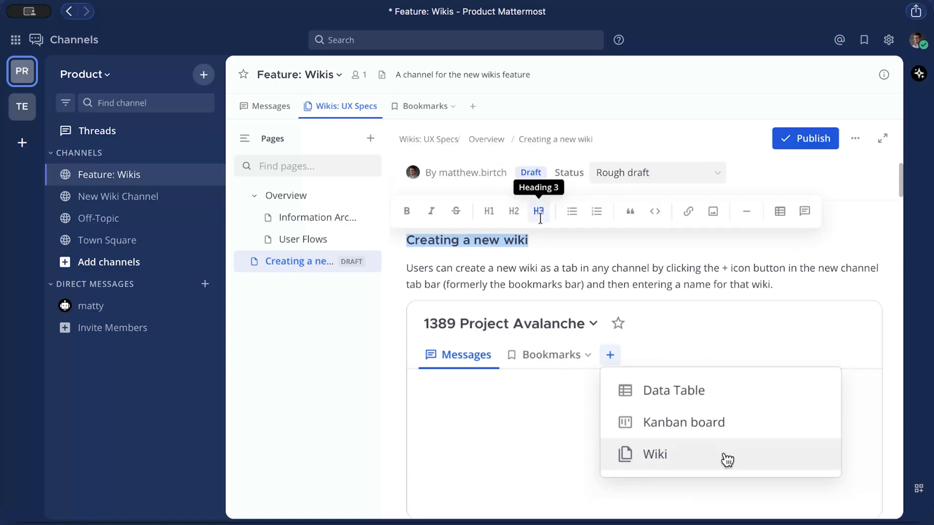
{"action": "left_click", "coordinate": [495, 220]}
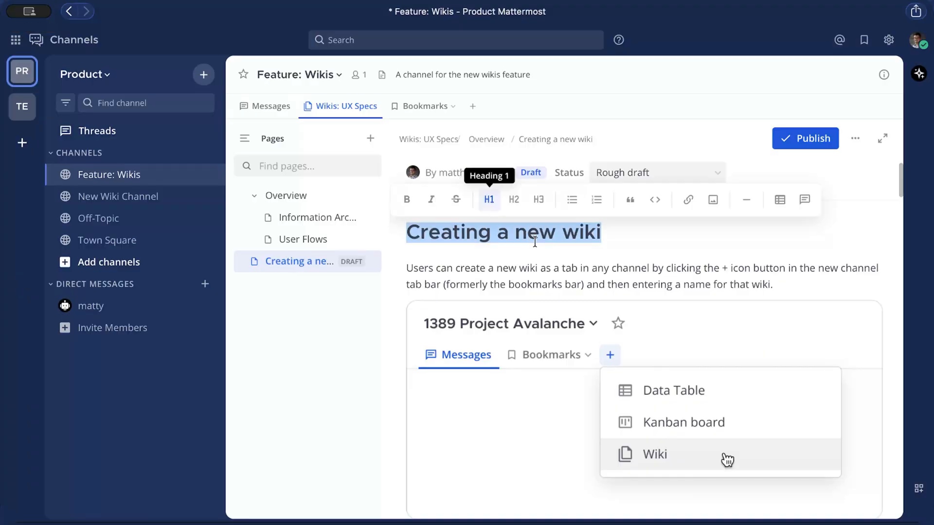
{"action": "left_click", "coordinate": [613, 243]}
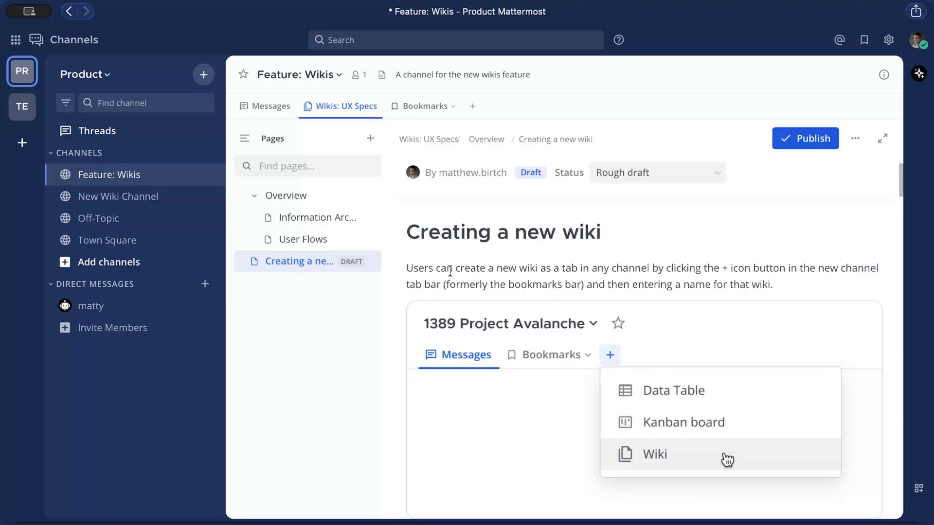
Step: Make the words "new wiki" bold in the opening paragraph
{"action": "left_click_drag", "start_coordinate": [453, 270], "coordinate": [437, 271]}
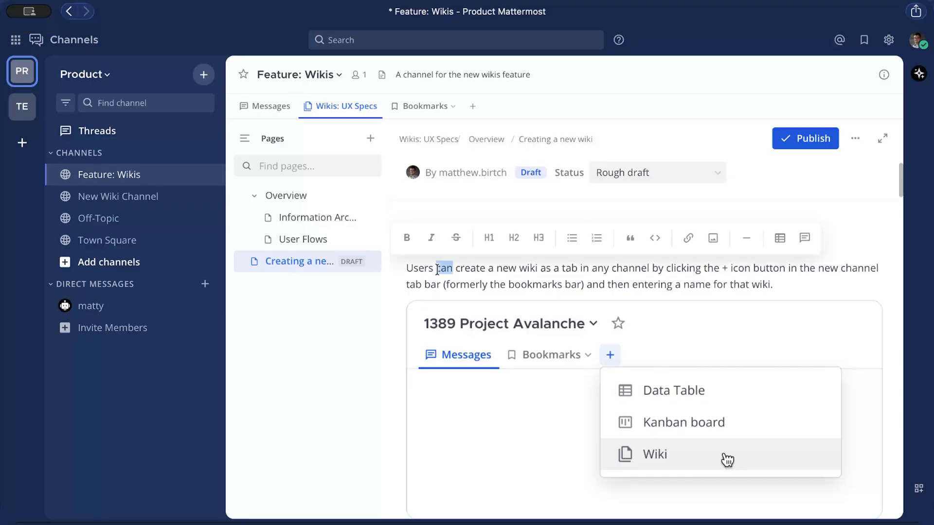
{"action": "left_click", "coordinate": [477, 273]}
{"action": "left_click_drag", "start_coordinate": [538, 271], "coordinate": [497, 272]}
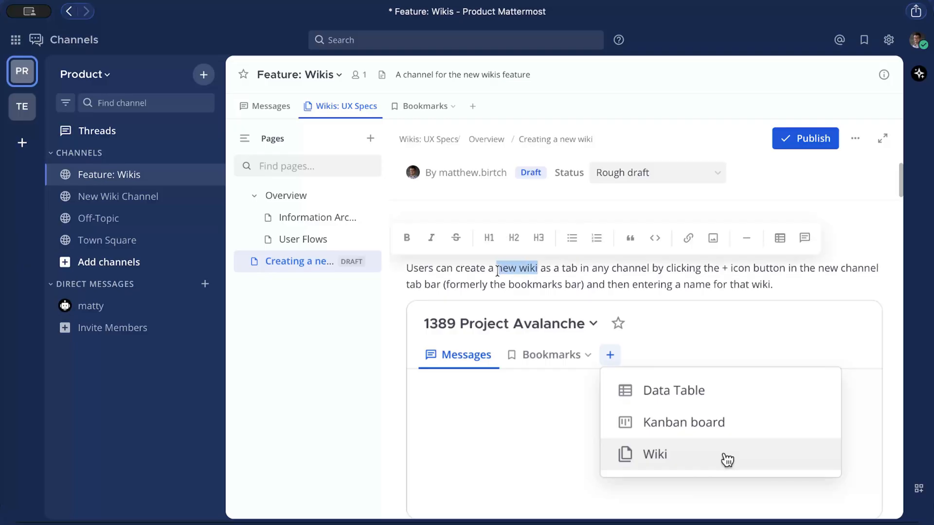
{"action": "key", "text": "ctrl+b"}
{"action": "left_click", "coordinate": [580, 283]}
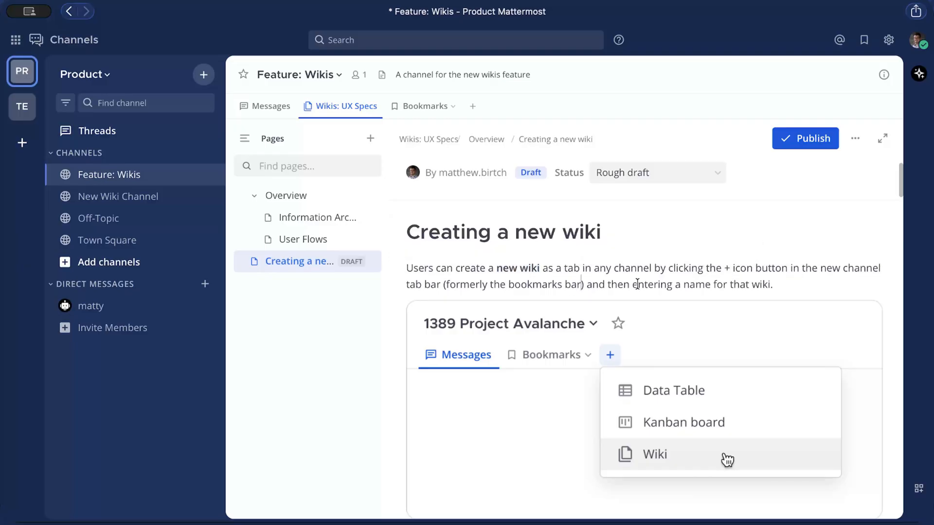
Step: Centre the first screenshot below the opening paragraph and shrink it proportionally to about 70% of the text width
{"action": "scroll", "coordinate": [626, 277], "scroll_direction": "down", "scroll_amount": 3}
{"action": "left_click", "coordinate": [652, 292]}
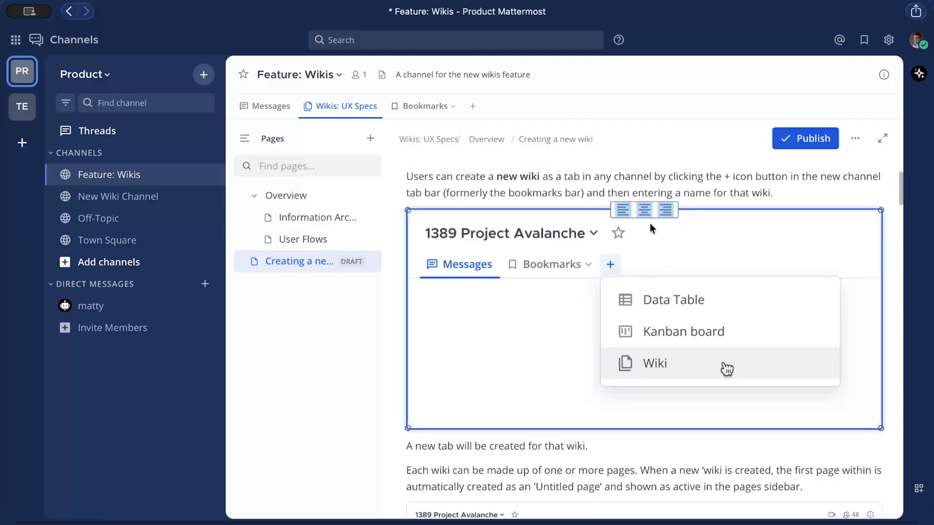
{"action": "left_click", "coordinate": [644, 211]}
{"action": "left_click", "coordinate": [821, 249]}
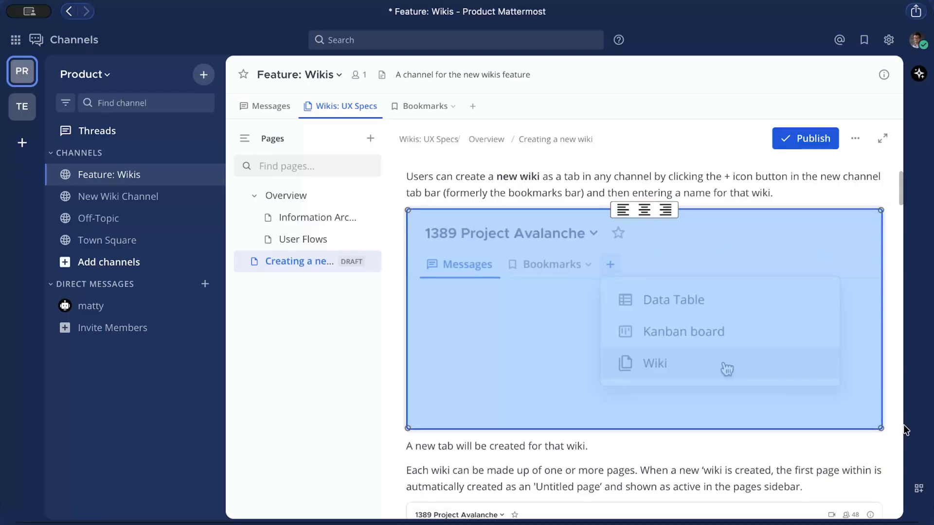
{"action": "left_click_drag", "start_coordinate": [883, 427], "coordinate": [767, 337]}
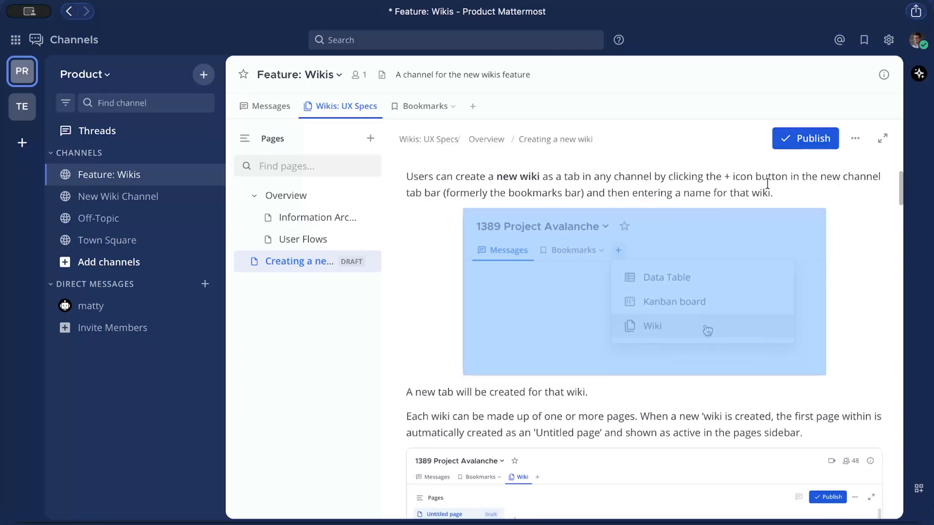
{"action": "left_click", "coordinate": [821, 363]}
{"action": "left_click_drag", "start_coordinate": [824, 375], "coordinate": [798, 349]}
{"action": "left_click", "coordinate": [752, 192]}
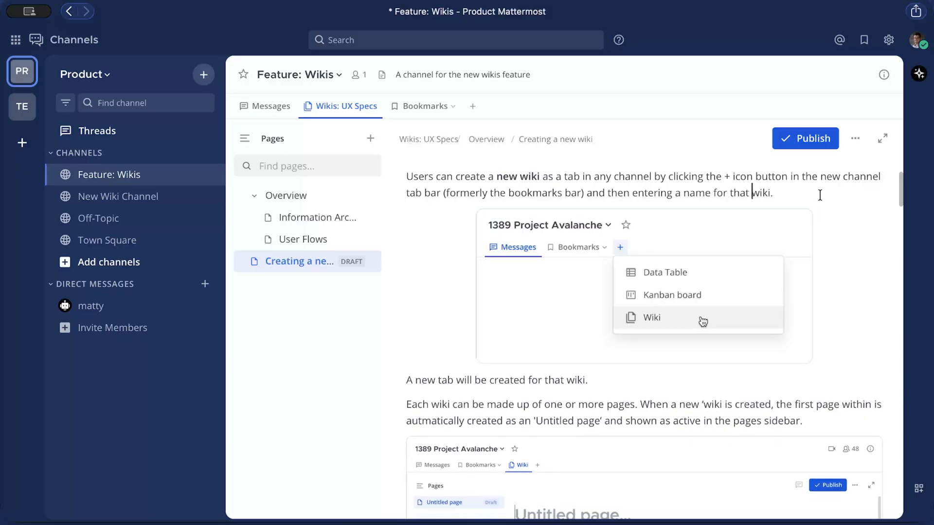
{"action": "scroll", "coordinate": [611, 256], "scroll_direction": "up", "scroll_amount": 3}
{"action": "scroll", "coordinate": [551, 222], "scroll_direction": "down", "scroll_amount": 3}
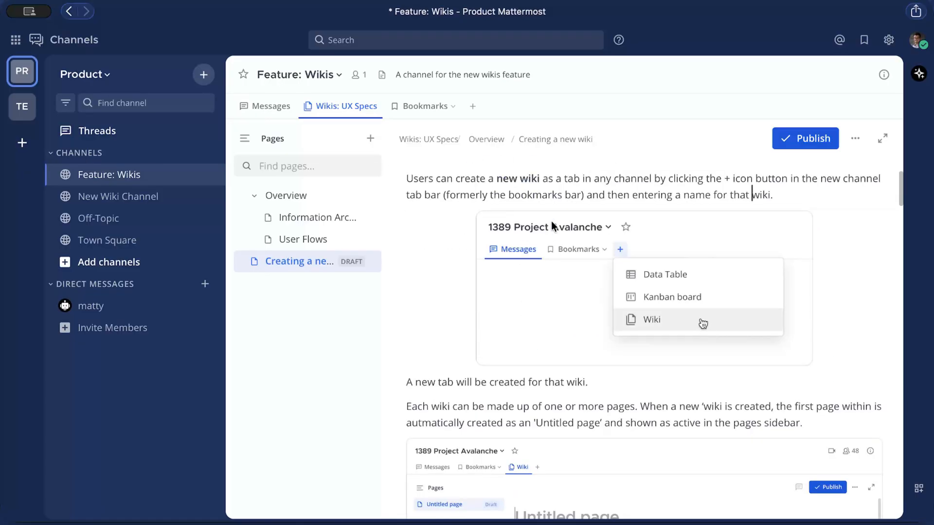
Step: Left-align the resized screenshot below the opening paragraph
{"action": "left_click", "coordinate": [533, 323]}
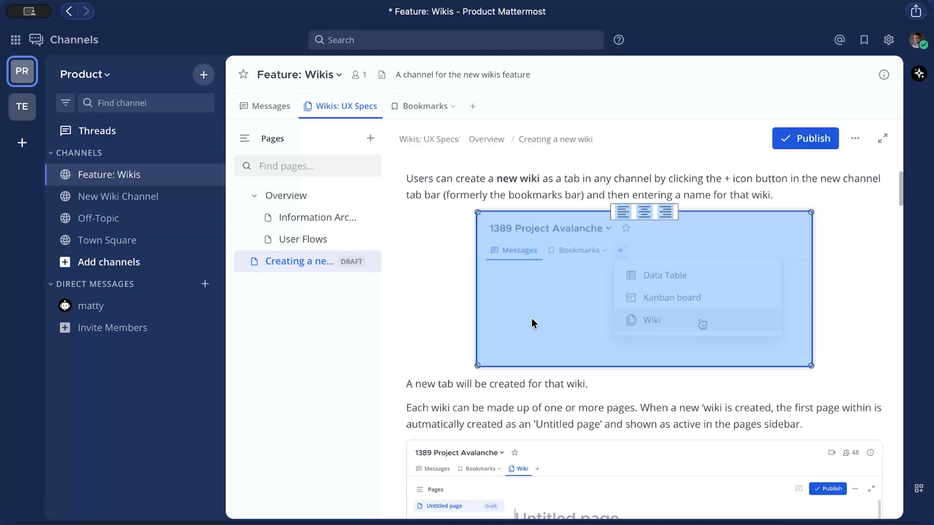
{"action": "left_click", "coordinate": [623, 212]}
{"action": "left_click", "coordinate": [659, 415]}
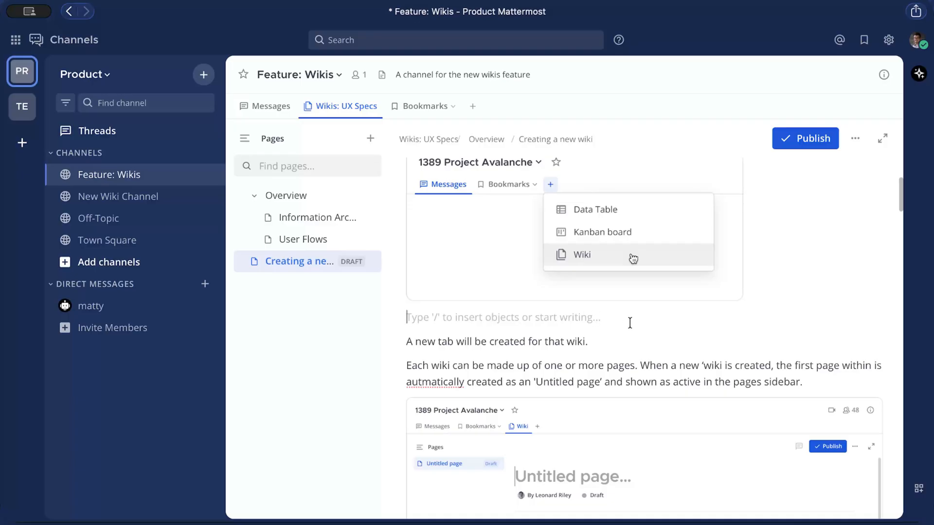
Step: Insert a Heading 1 reading "New heading" on an empty line directly below the first screenshot
{"action": "type", "text": "/"}
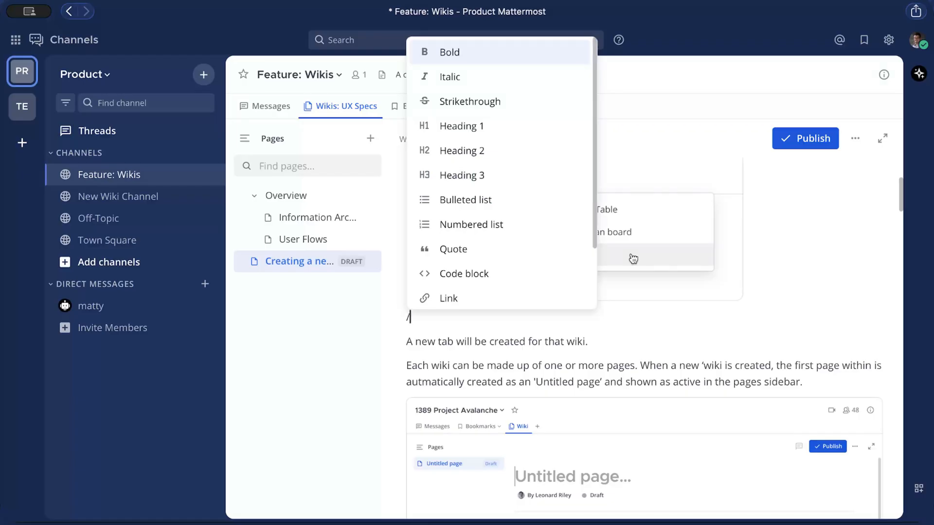
{"action": "key", "text": "Down"}
{"action": "key", "text": "Up"}
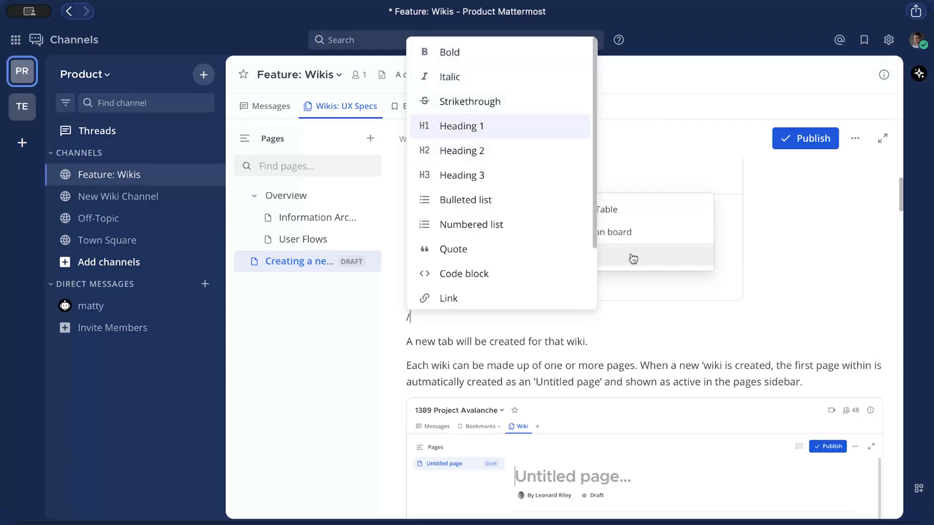
{"action": "key", "text": "Return"}
{"action": "type", "text": "New heading"}
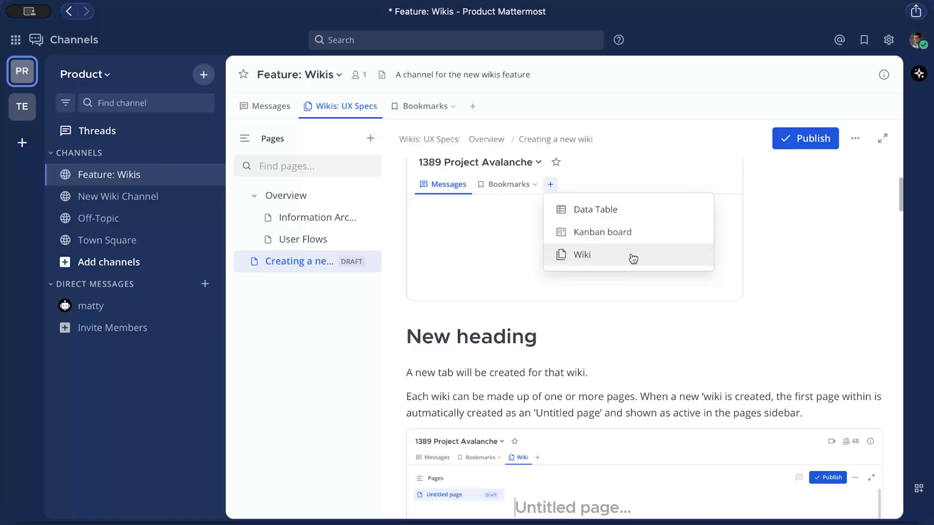
Step: Add a bulleted list under the new heading with the entries "List item 1" and "List item 2"
{"action": "key", "text": "Return"}
{"action": "type", "text": "/"}
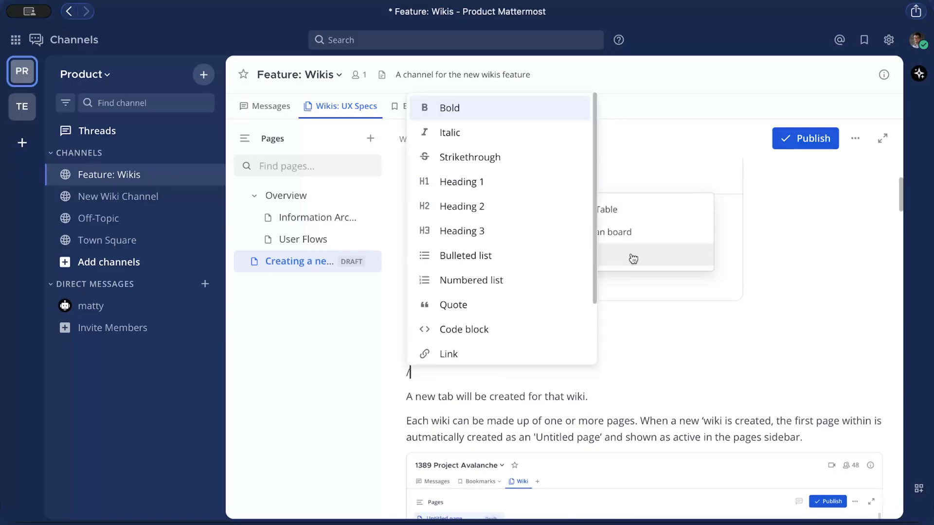
{"action": "key", "text": "Down"}
{"action": "key", "text": "Down"}
{"action": "key", "text": "Down"}
{"action": "key", "text": "Down"}
{"action": "key", "text": "Down"}
{"action": "key", "text": "Down"}
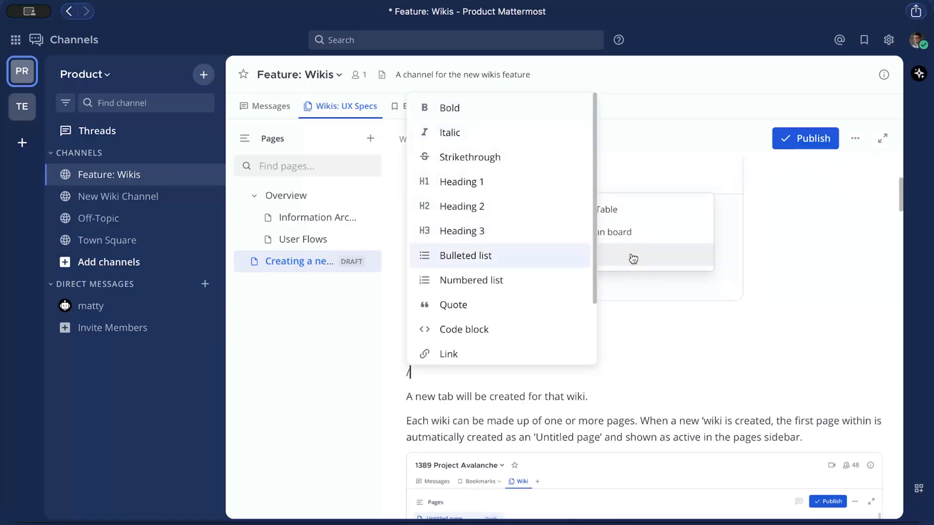
{"action": "key", "text": "Return"}
{"action": "type", "text": "List item 1"}
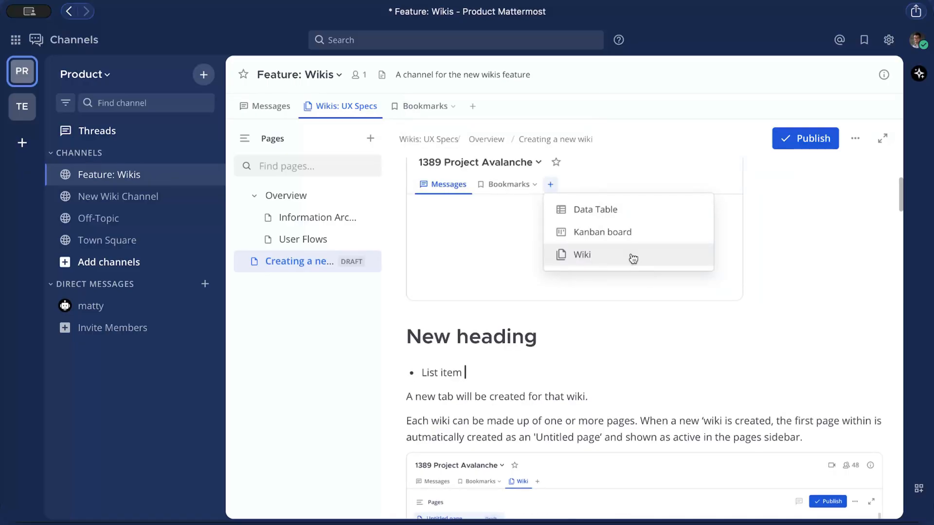
{"action": "key", "text": "Return"}
{"action": "type", "text": "List item 2"}
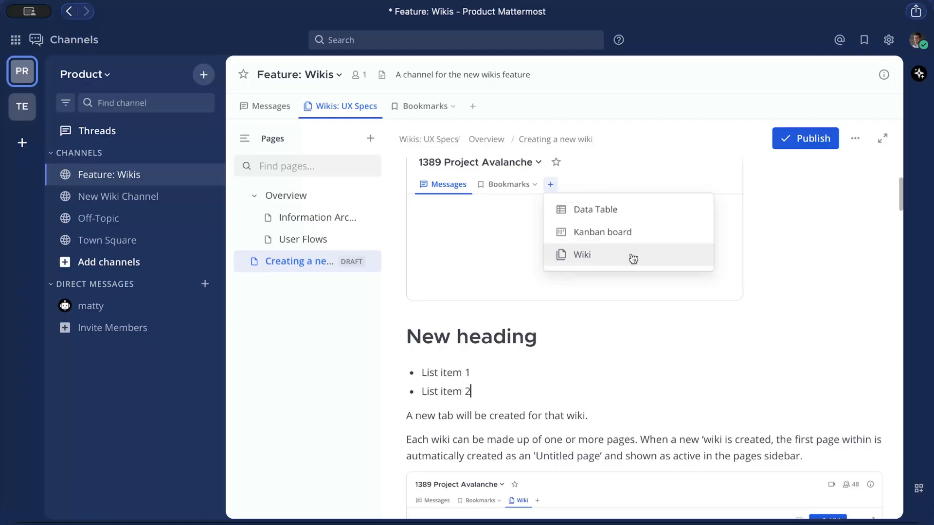
Step: Convert the two-item bulleted list under "New heading" into a numbered list
{"action": "key", "text": "shift+Up"}
{"action": "key", "text": "shift+Up"}
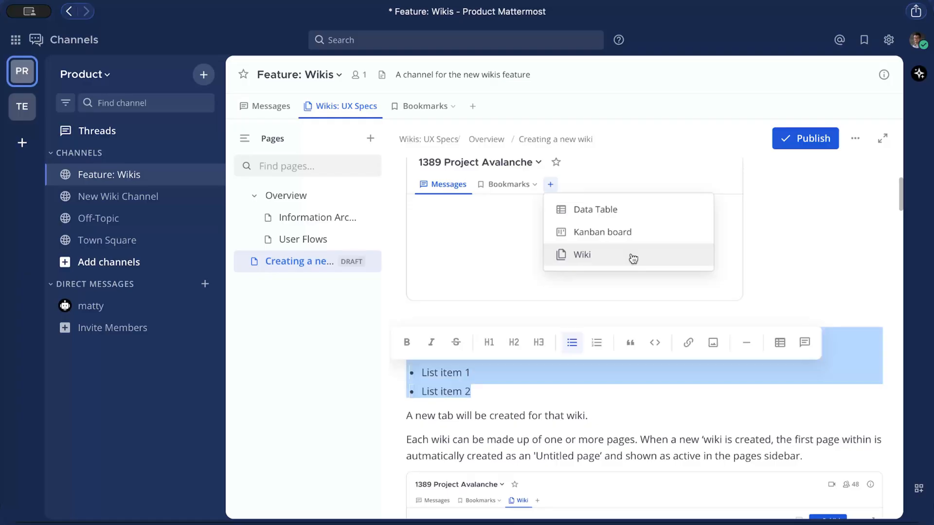
{"action": "left_click", "coordinate": [596, 343]}
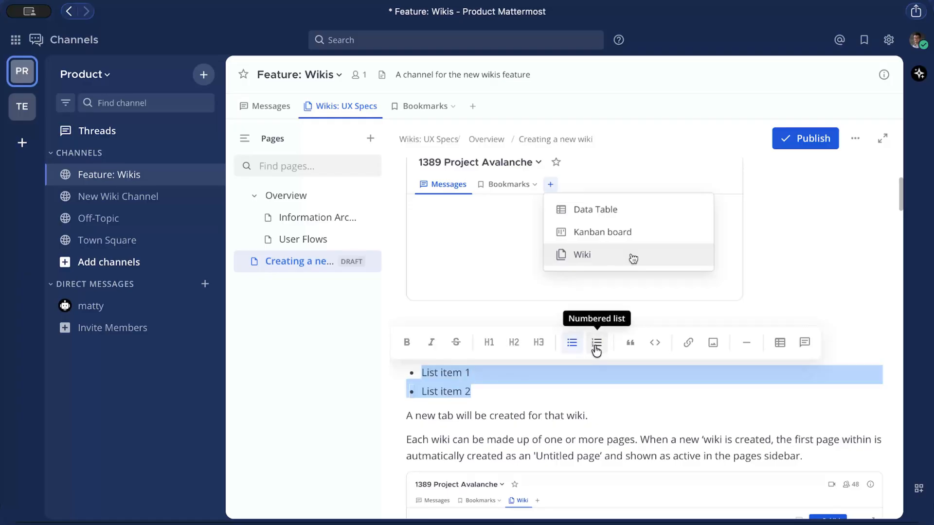
{"action": "left_click", "coordinate": [506, 392]}
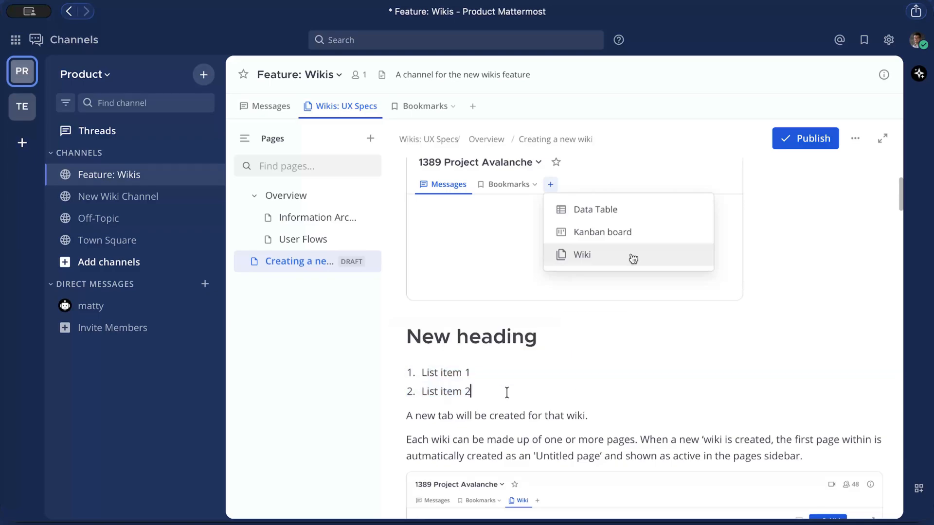
Step: Add a block quote reading "Now I have a quote" directly below the numbered list
{"action": "key", "text": "Return"}
{"action": "key", "text": "Return"}
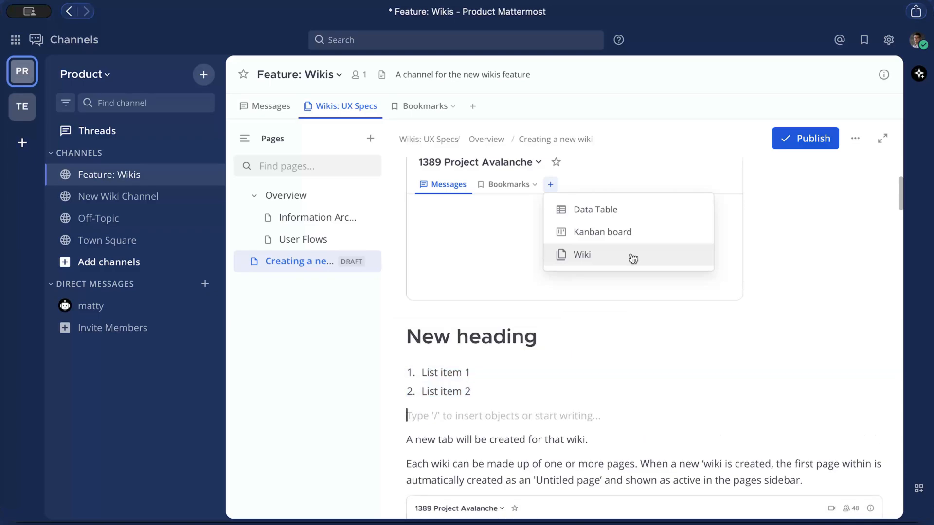
{"action": "type", "text": ">"}
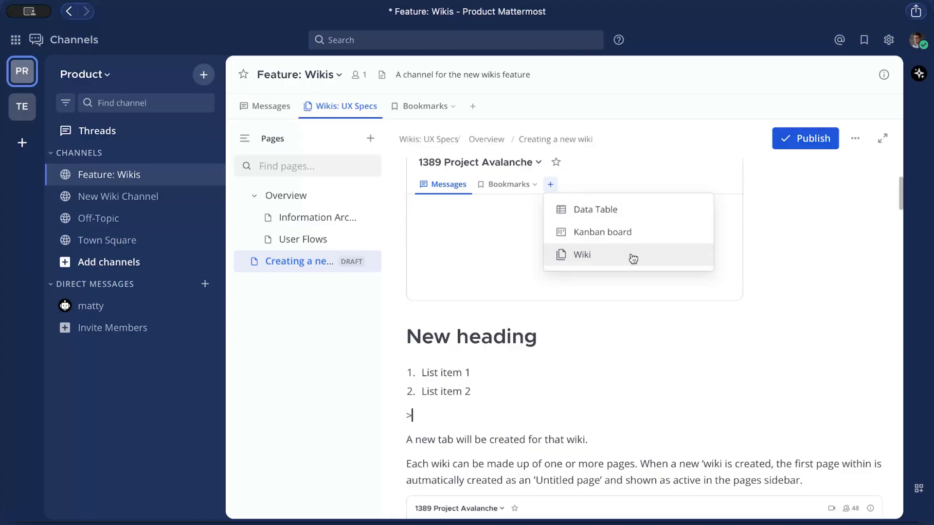
{"action": "type", "text": " Now "}
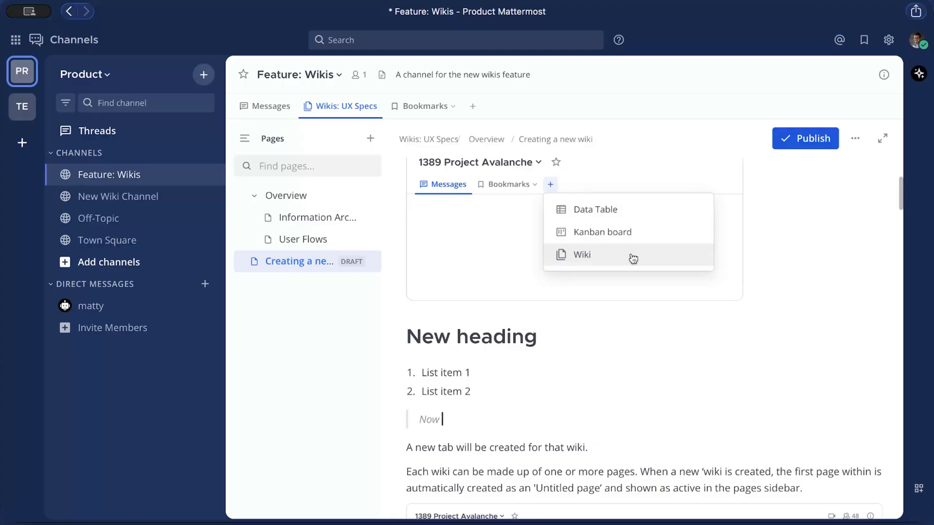
{"action": "type", "text": "I have a quote"}
{"action": "key", "text": "Return"}
{"action": "key", "text": "Return"}
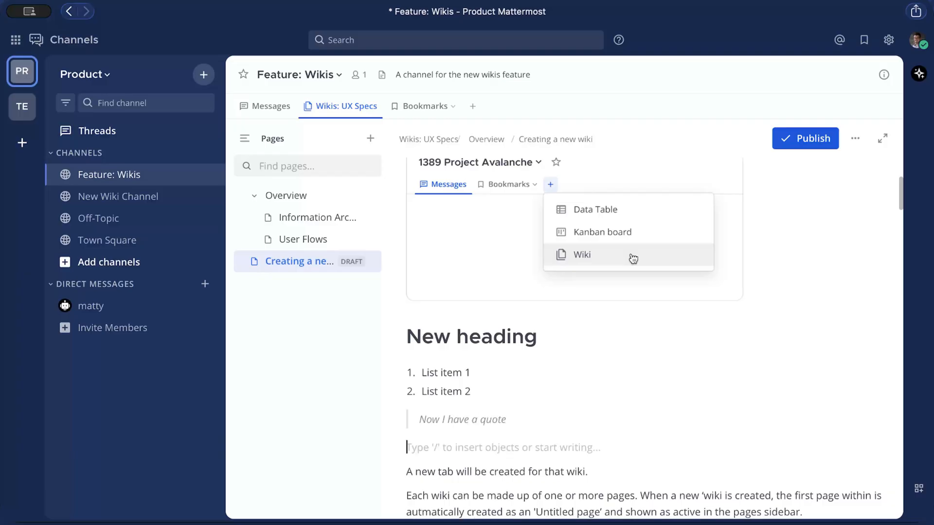
Step: Try to insert another quote block below the existing quote using the slash command
{"action": "type", "text": "/"}
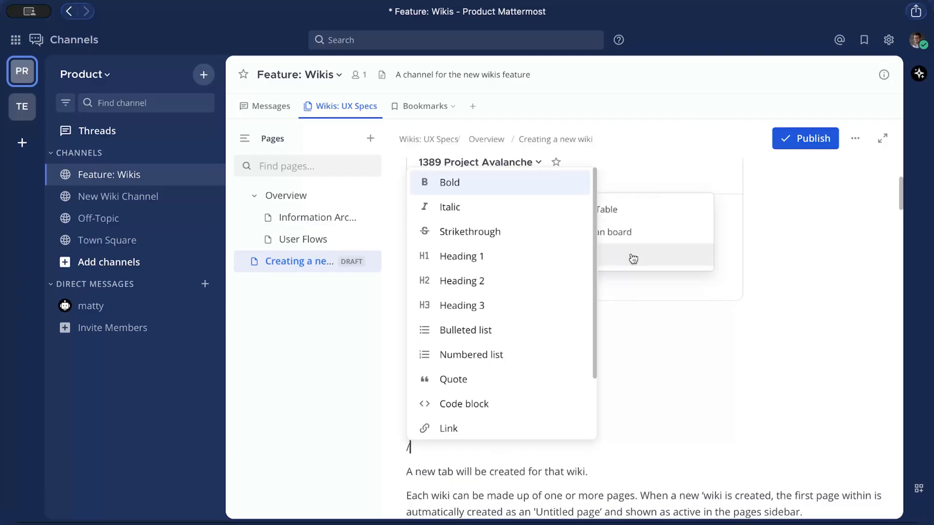
{"action": "key", "text": "Down"}
{"action": "key", "text": "Down"}
{"action": "key", "text": "Down"}
{"action": "key", "text": "Down"}
{"action": "key", "text": "Down"}
{"action": "key", "text": "Down"}
{"action": "key", "text": "Down"}
{"action": "key", "text": "Down"}
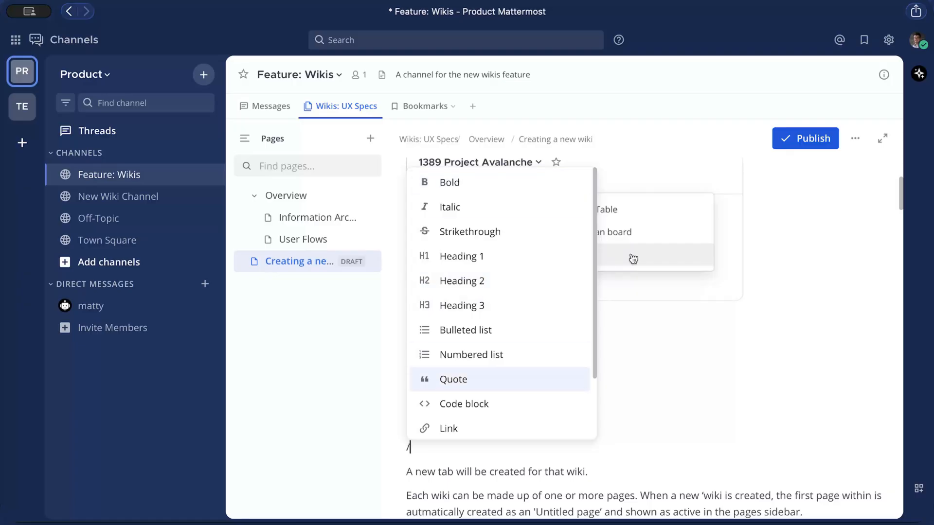
{"action": "key", "text": "Return"}
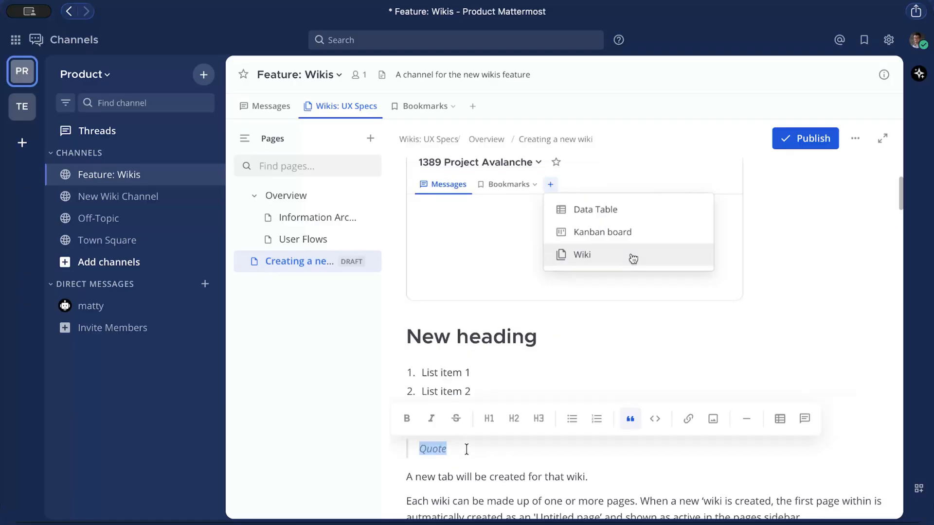
{"action": "type", "text": "Now I have a quote"}
{"action": "key", "text": "Return"}
{"action": "key", "text": "Return"}
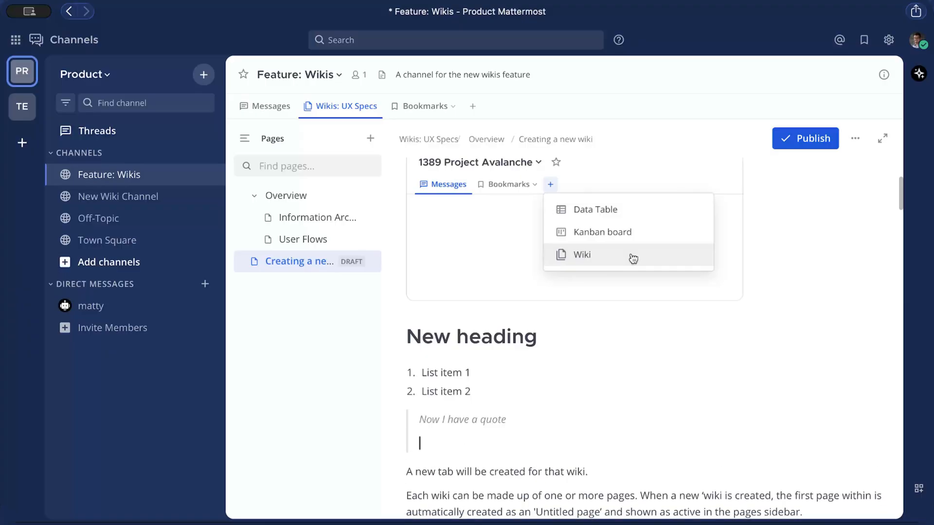
Step: Insert a code block below the quote containing "<table>" and "<tr>" on separate lines
{"action": "type", "text": "/"}
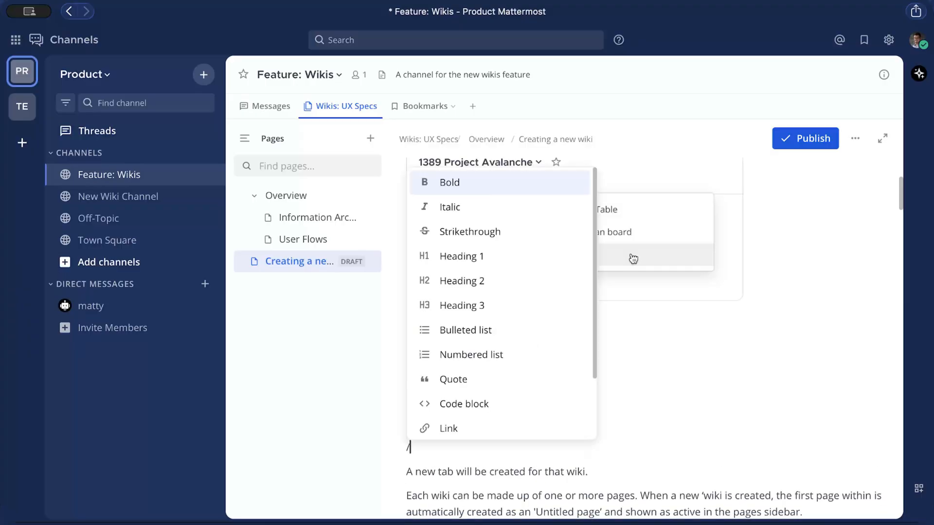
{"action": "left_click", "coordinate": [494, 406]}
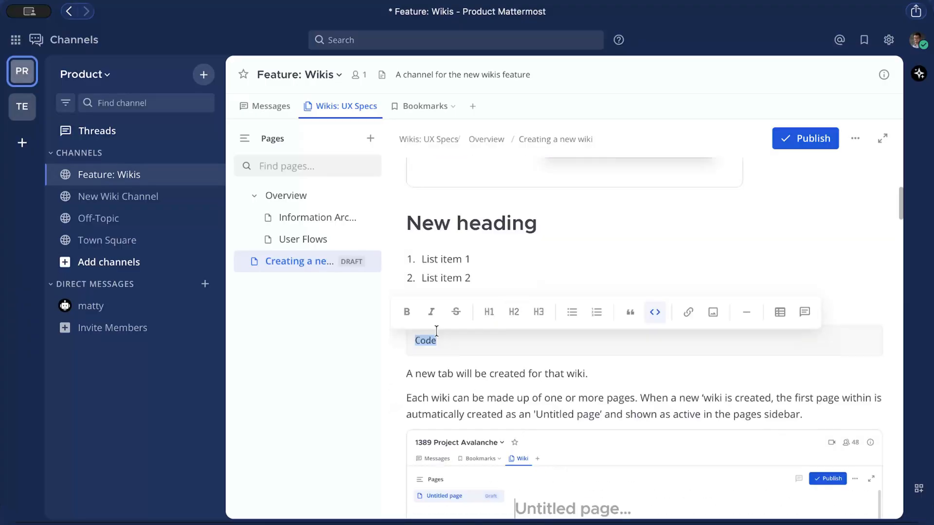
{"action": "type", "text": "<table>"}
{"action": "key", "text": "Return"}
{"action": "type", "text": "<tr>"}
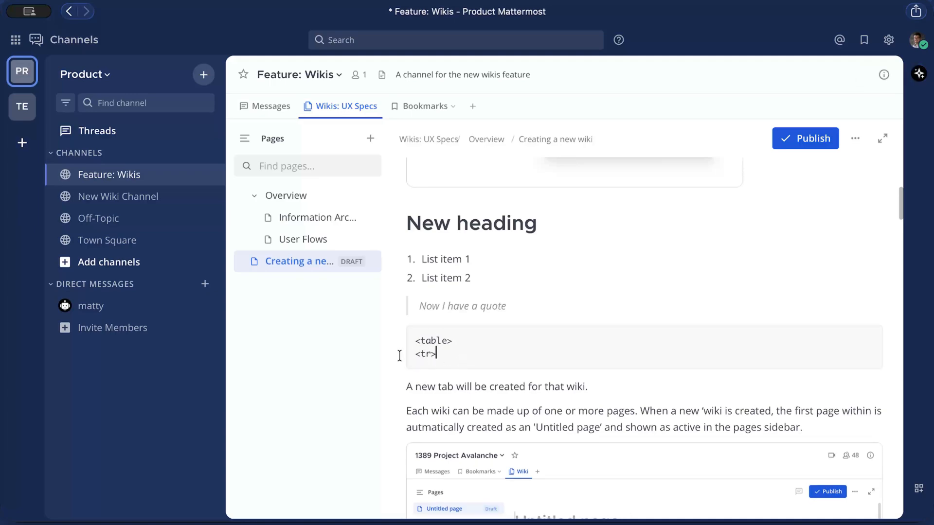
{"action": "left_click_drag", "start_coordinate": [399, 355], "coordinate": [374, 362]}
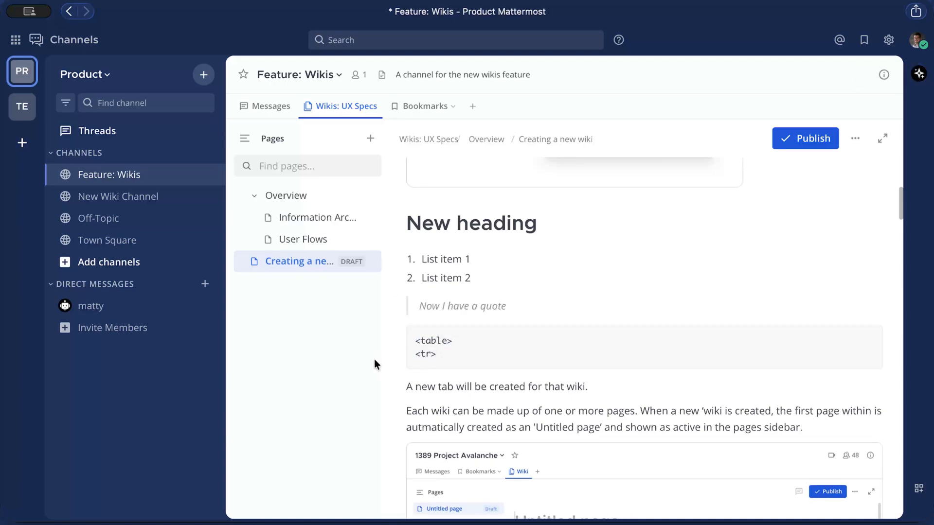
Step: Insert a link to the Overview page below the code block, with the link text "Overview"
{"action": "left_click", "coordinate": [435, 380]}
{"action": "key", "text": "Return"}
{"action": "type", "text": "/"}
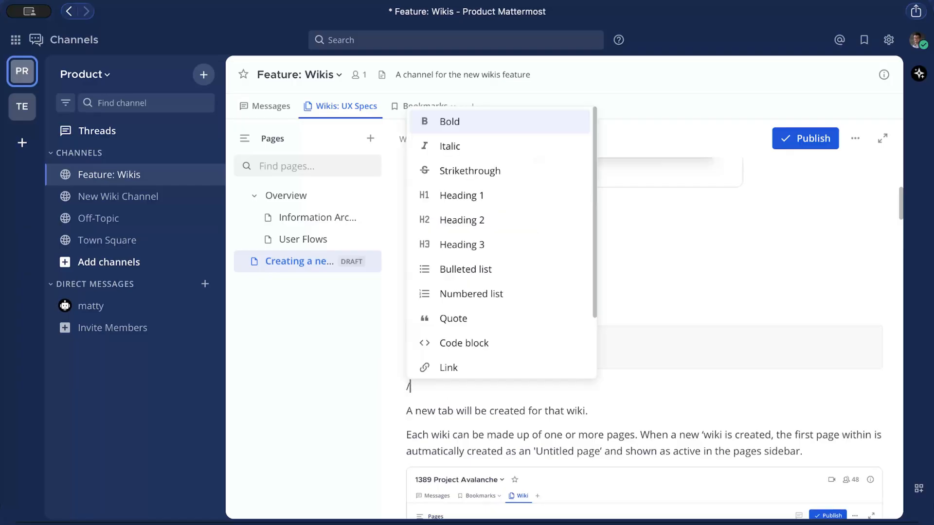
{"action": "scroll", "coordinate": [448, 369], "scroll_direction": "down", "scroll_amount": 3}
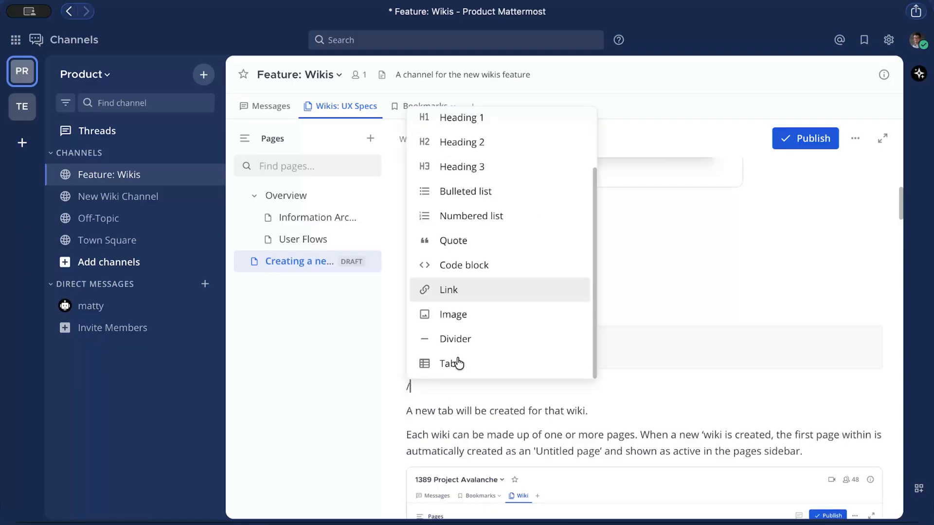
{"action": "left_click", "coordinate": [467, 298]}
{"action": "scroll", "coordinate": [462, 291], "scroll_direction": "down", "scroll_amount": 4}
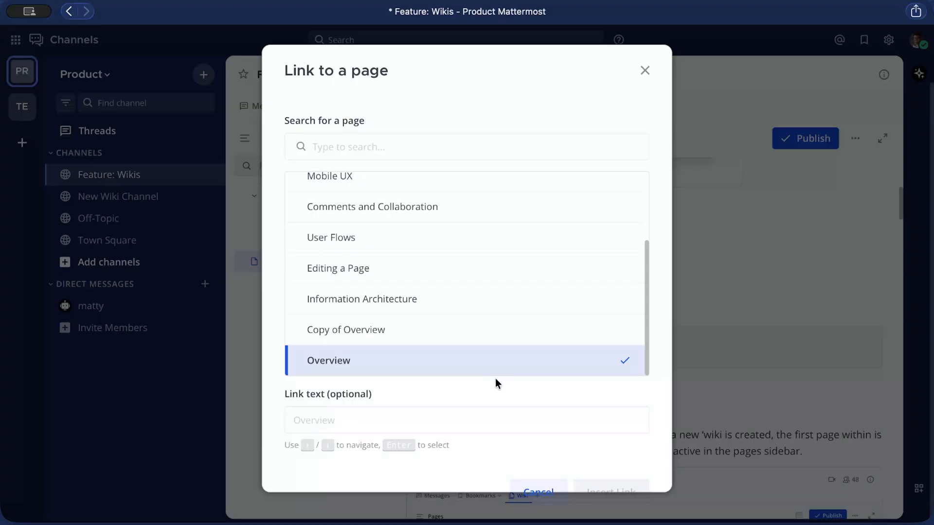
{"action": "left_click", "coordinate": [480, 415]}
{"action": "type", "text": "Overview"}
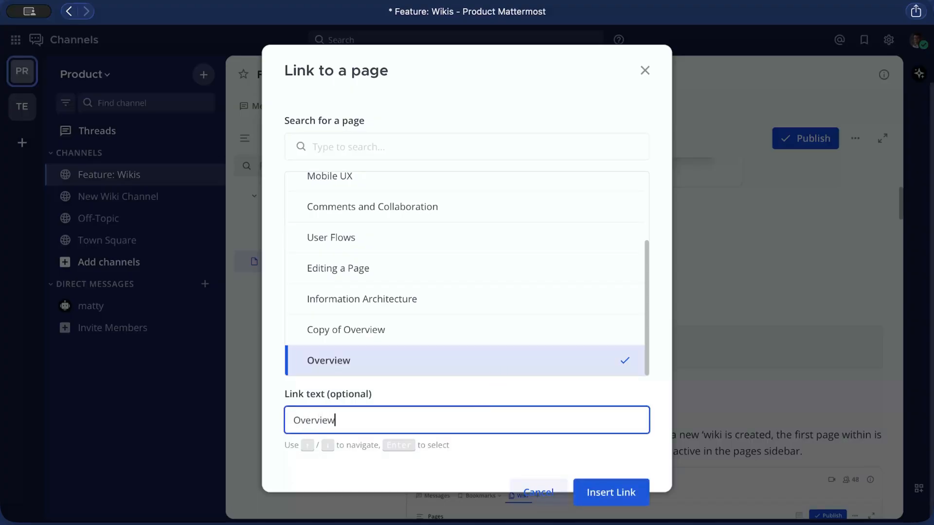
{"action": "left_click", "coordinate": [612, 490]}
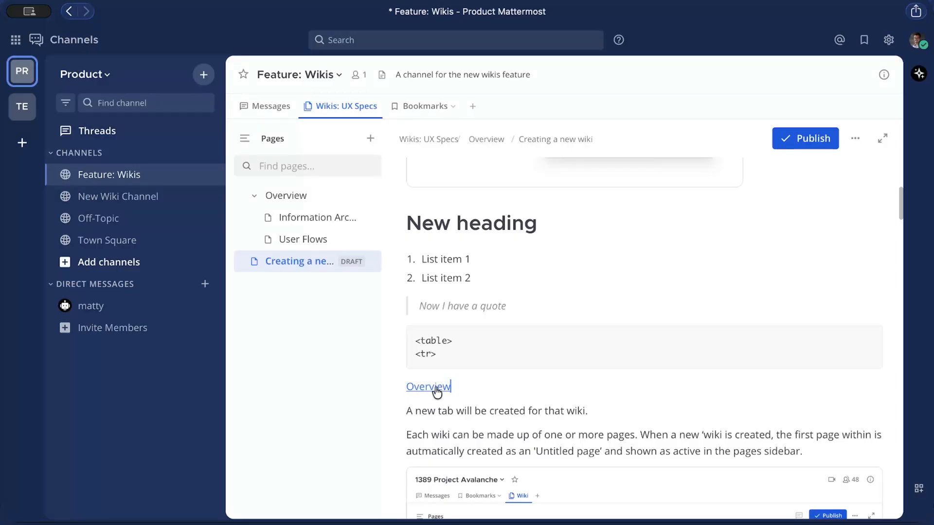
Step: Insert a divider below the Overview link
{"action": "key", "text": "Return"}
{"action": "type", "text": "/"}
{"action": "scroll", "coordinate": [546, 371], "scroll_direction": "down", "scroll_amount": 3}
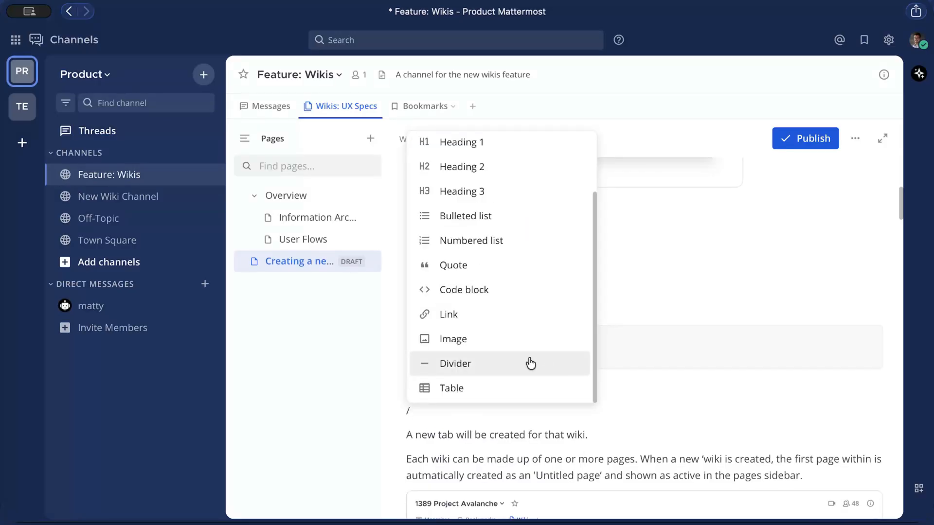
{"action": "left_click", "coordinate": [506, 370]}
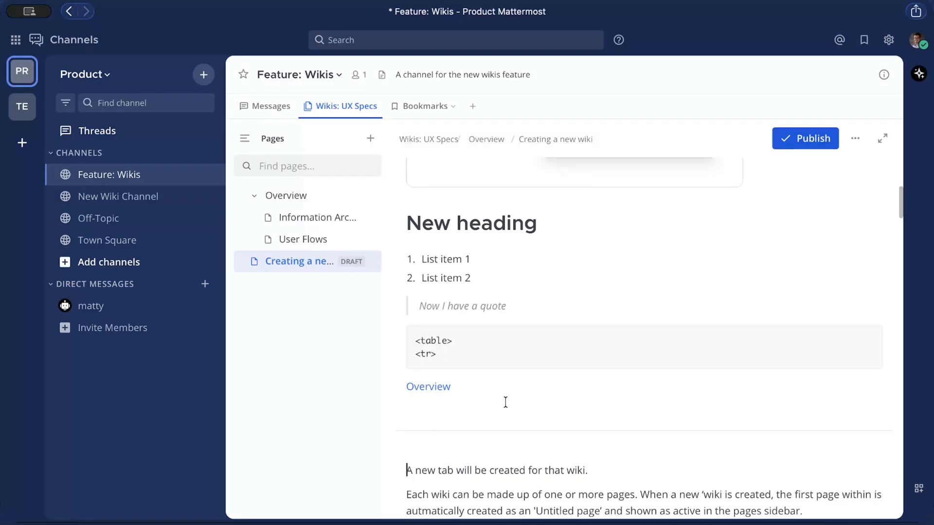
Step: Insert the Desktop screenshot from 9.34.17 AM as an image on a new line below the divider
{"action": "scroll", "coordinate": [535, 400], "scroll_direction": "down", "scroll_amount": 1}
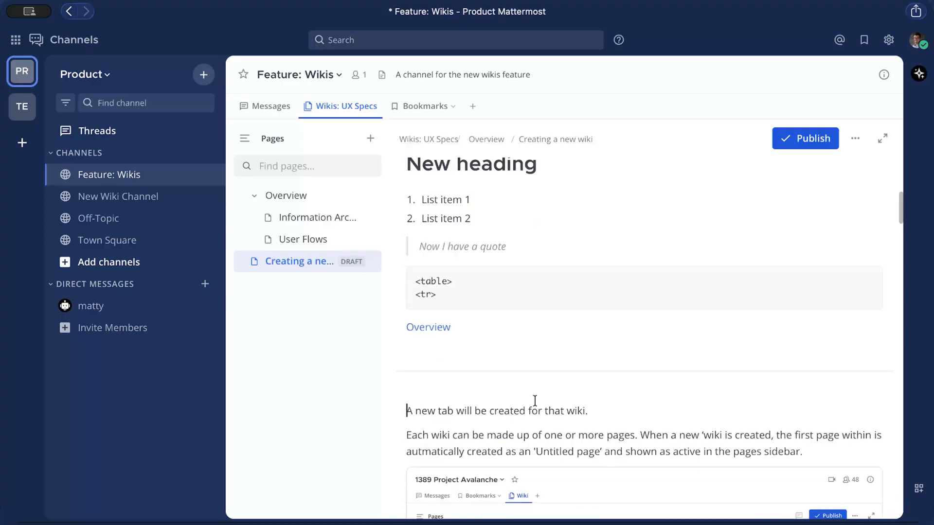
{"action": "key", "text": "Return"}
{"action": "type", "text": "/image"}
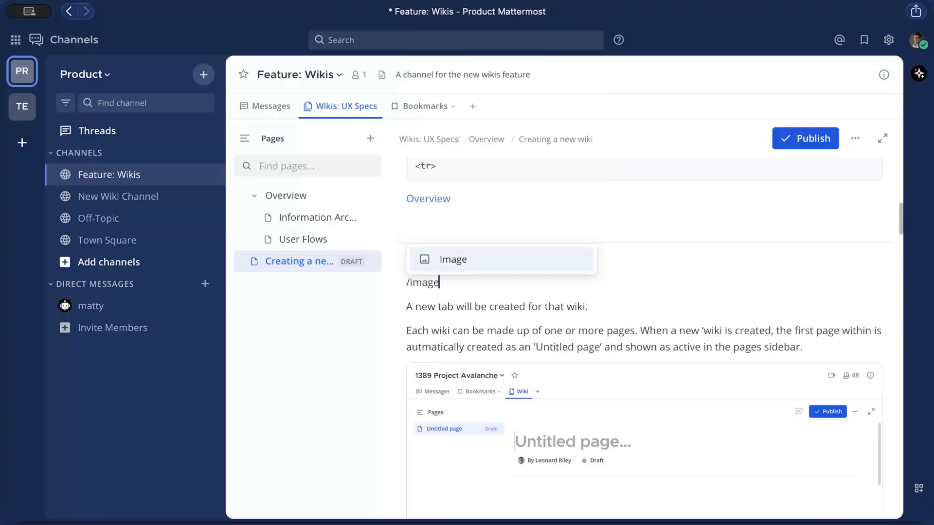
{"action": "key", "text": "Return"}
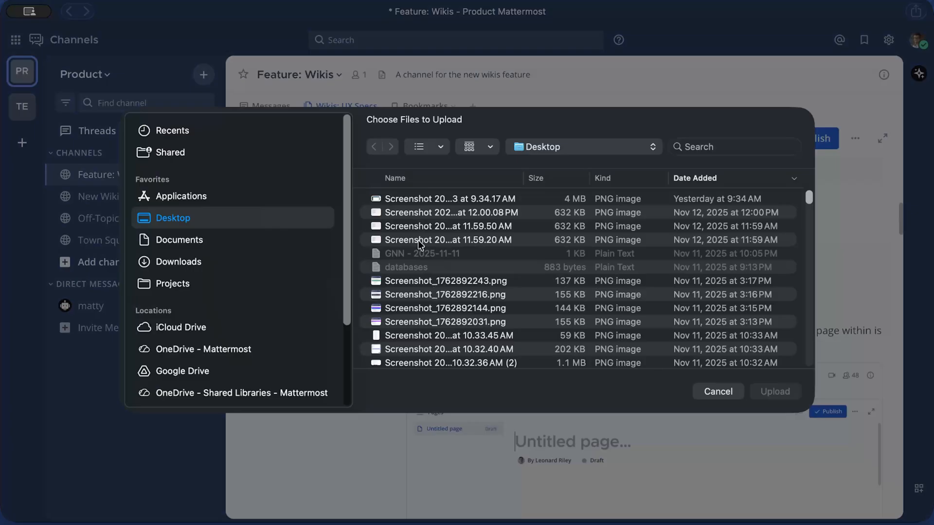
{"action": "left_click", "coordinate": [413, 200]}
{"action": "key", "text": "Return"}
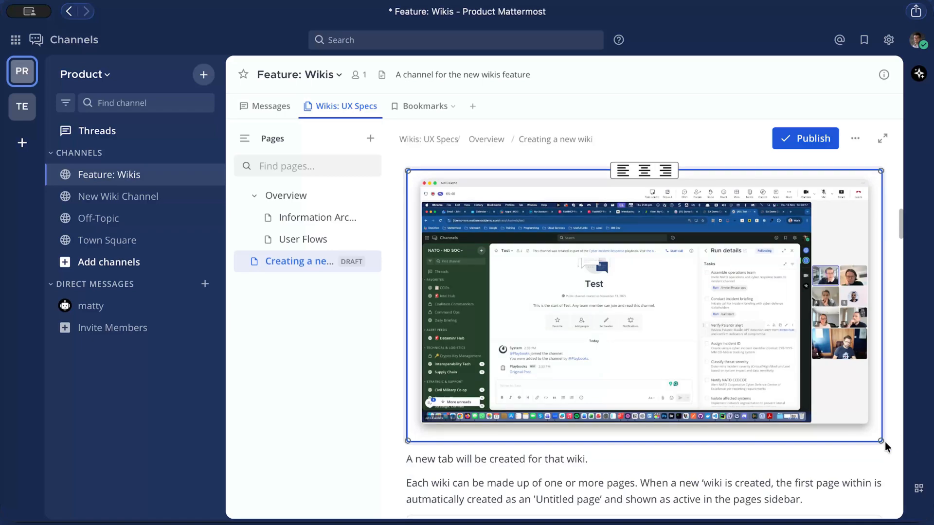
Step: Shrink the inserted screenshot to about 60% of the text width and centre it
{"action": "left_click_drag", "start_coordinate": [878, 436], "coordinate": [697, 336]}
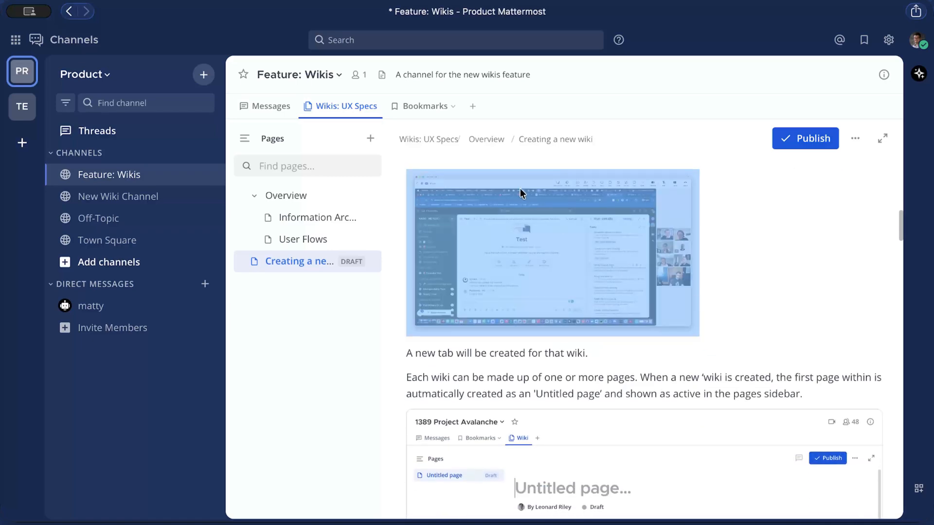
{"action": "left_click", "coordinate": [559, 176]}
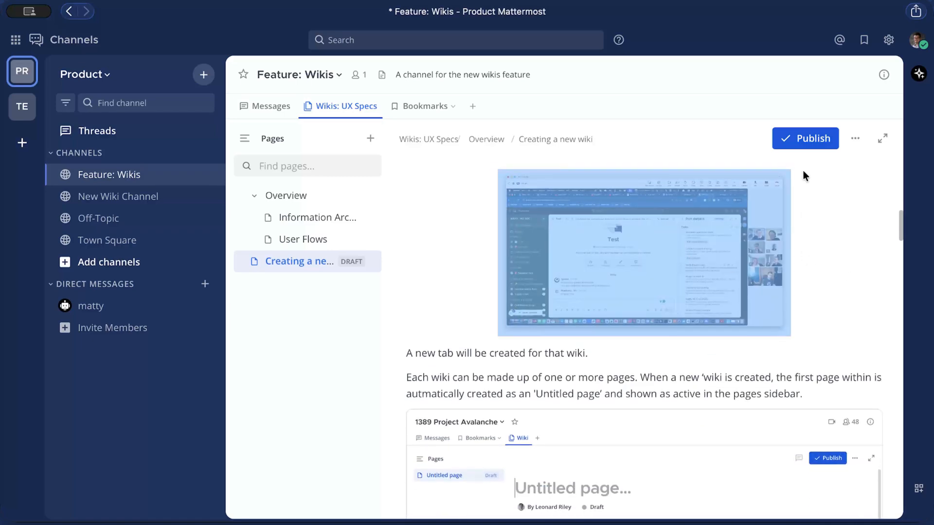
{"action": "left_click", "coordinate": [496, 338]}
Step: Review the new content blocks and publish the "Creating a new wiki" page
{"action": "scroll", "coordinate": [482, 334], "scroll_direction": "up", "scroll_amount": 5}
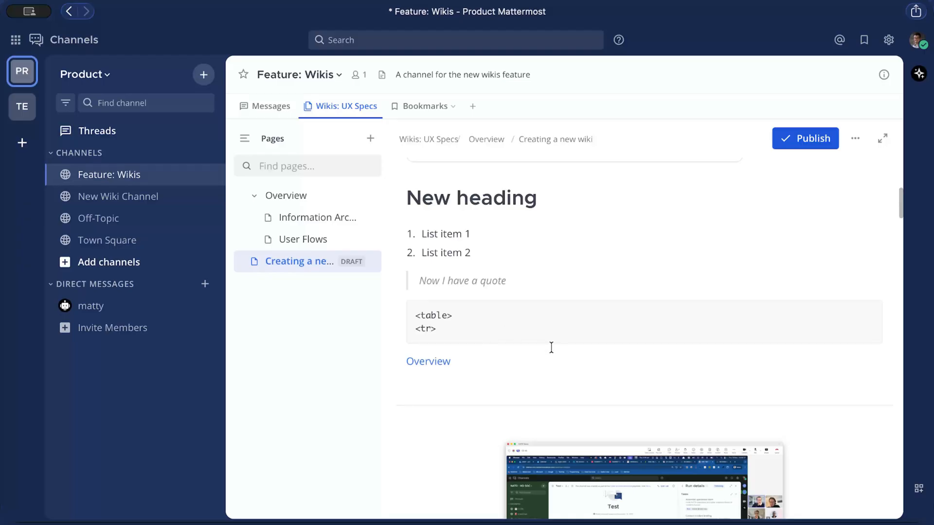
{"action": "scroll", "coordinate": [553, 349], "scroll_direction": "down", "scroll_amount": 1}
{"action": "scroll", "coordinate": [552, 349], "scroll_direction": "up", "scroll_amount": 5}
{"action": "left_click", "coordinate": [802, 144]}
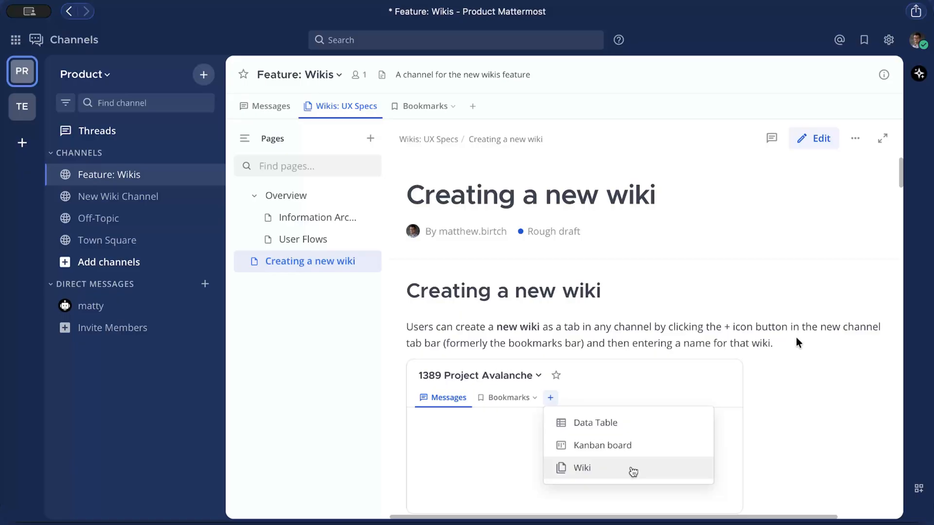
Step: Collapse the wiki's page list, expand it again, and leave it collapsed
{"action": "left_click", "coordinate": [246, 141]}
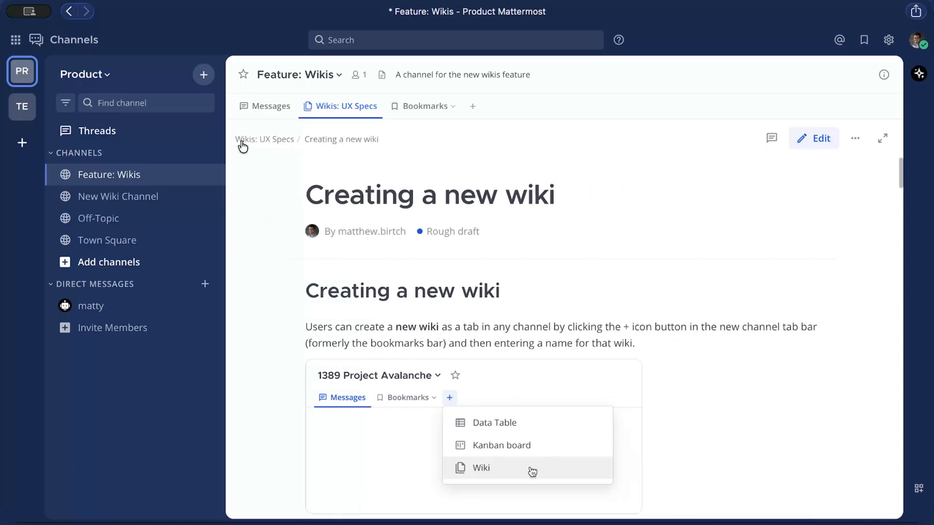
{"action": "left_click", "coordinate": [242, 145]}
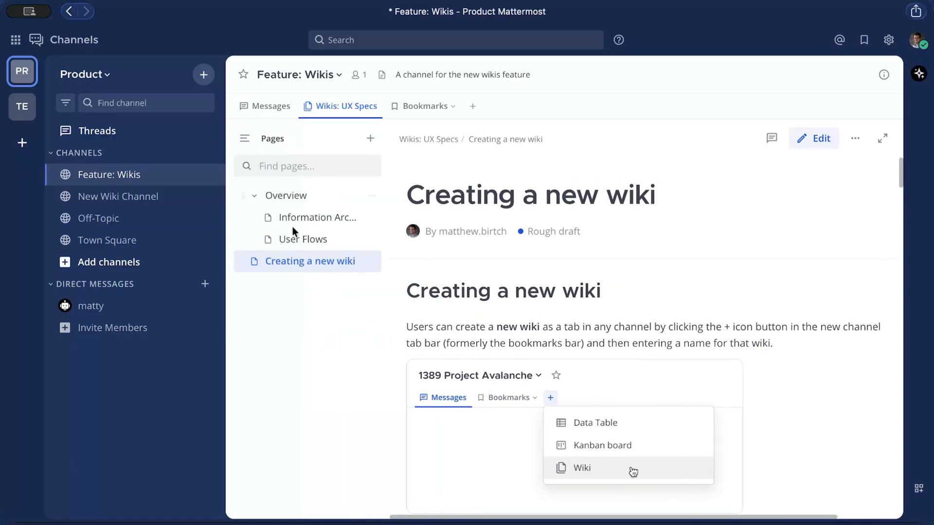
{"action": "left_click", "coordinate": [245, 145]}
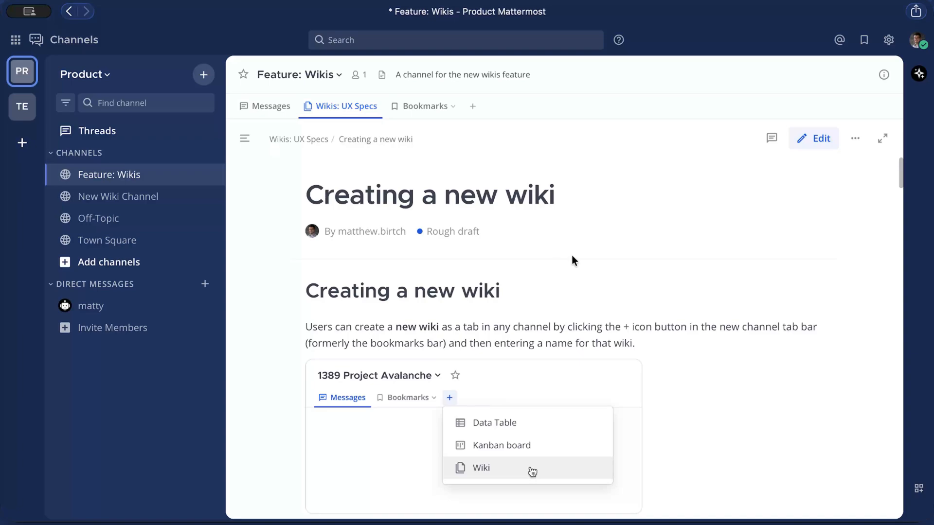
Step: Open the published page for editing, look through its content, and update it without making changes
{"action": "left_click", "coordinate": [815, 146]}
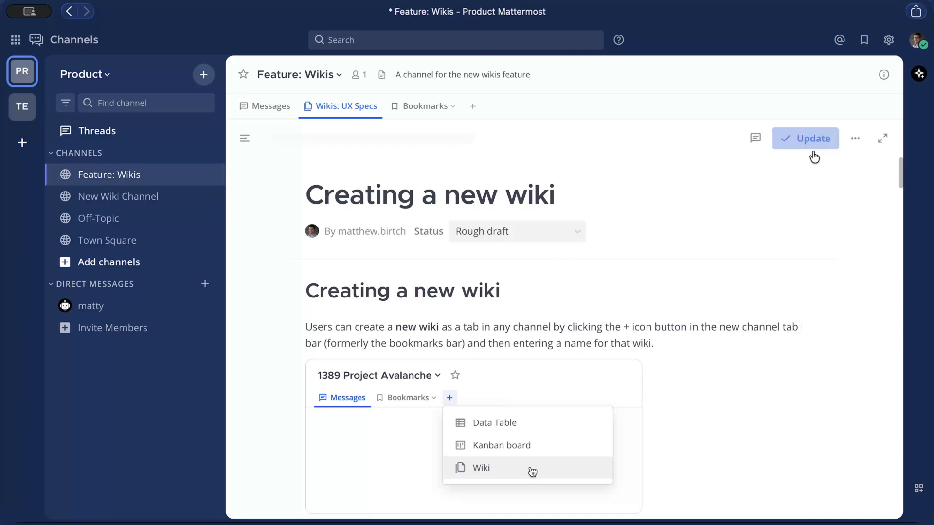
{"action": "scroll", "coordinate": [691, 253], "scroll_direction": "down", "scroll_amount": 5}
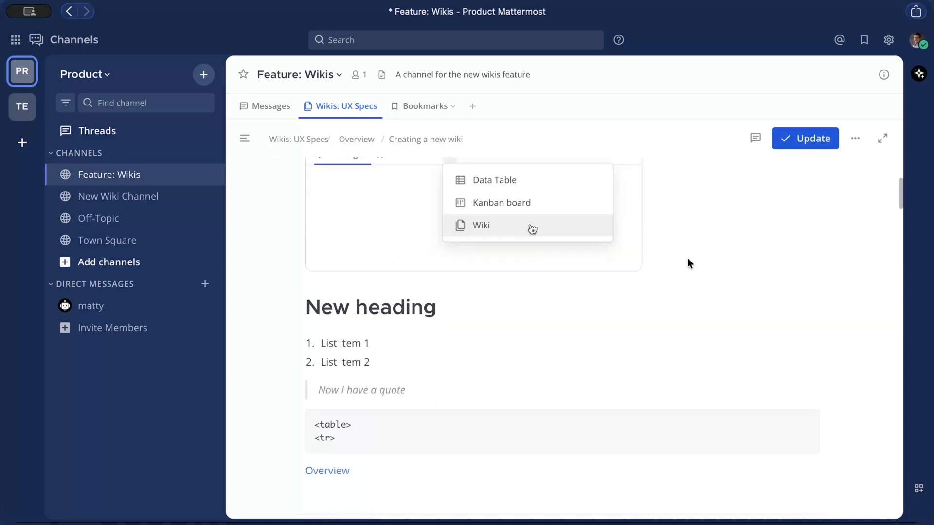
{"action": "scroll", "coordinate": [688, 260], "scroll_direction": "up", "scroll_amount": 5}
{"action": "left_click", "coordinate": [801, 143]}
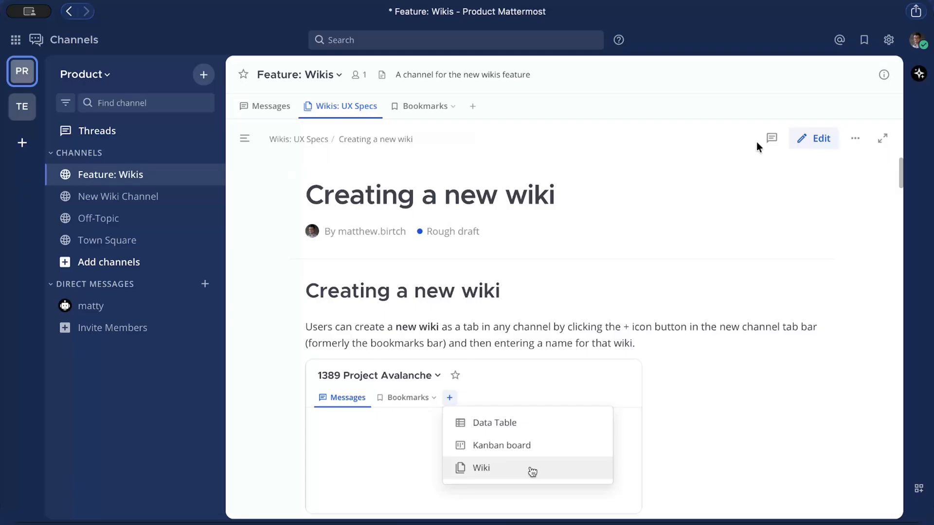
Step: Expand the "Creating a new wiki" page to full screen and open it for editing
{"action": "left_click", "coordinate": [881, 145]}
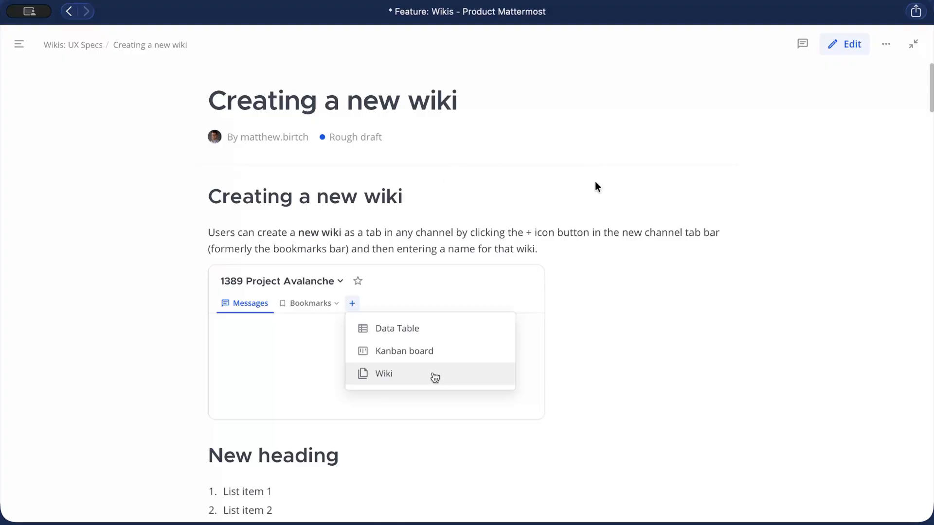
{"action": "left_click", "coordinate": [851, 45]}
{"action": "scroll", "coordinate": [482, 151], "scroll_direction": "down", "scroll_amount": 5}
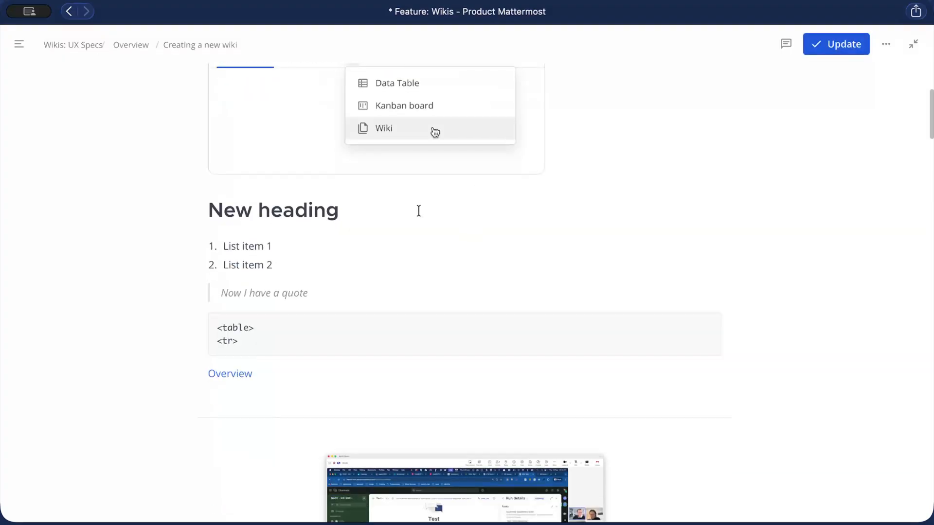
Step: Delete the test content from the "New heading" section through the Overview link, divider and screenshot directly below it
{"action": "left_click_drag", "start_coordinate": [211, 212], "coordinate": [333, 373]}
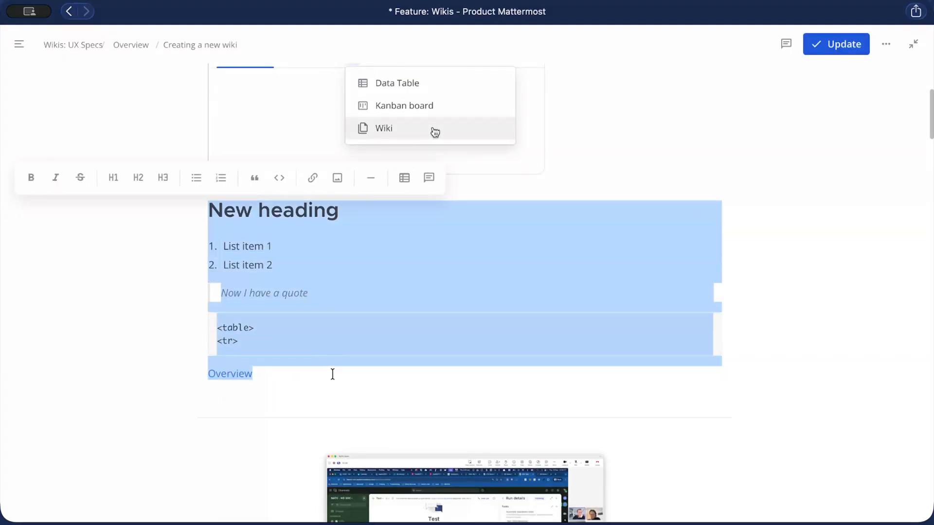
{"action": "key", "text": "Delete"}
{"action": "key", "text": "Delete"}
{"action": "key", "text": "Delete"}
{"action": "key", "text": "Delete"}
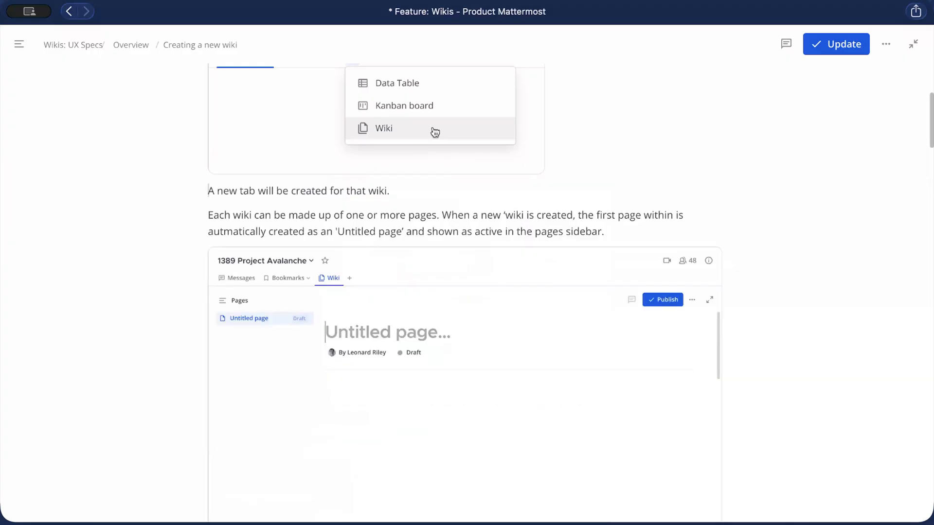
Step: Update the "Creating a new wiki" page with the deletions and exit the full-screen view
{"action": "scroll", "coordinate": [805, 216], "scroll_direction": "up", "scroll_amount": 4}
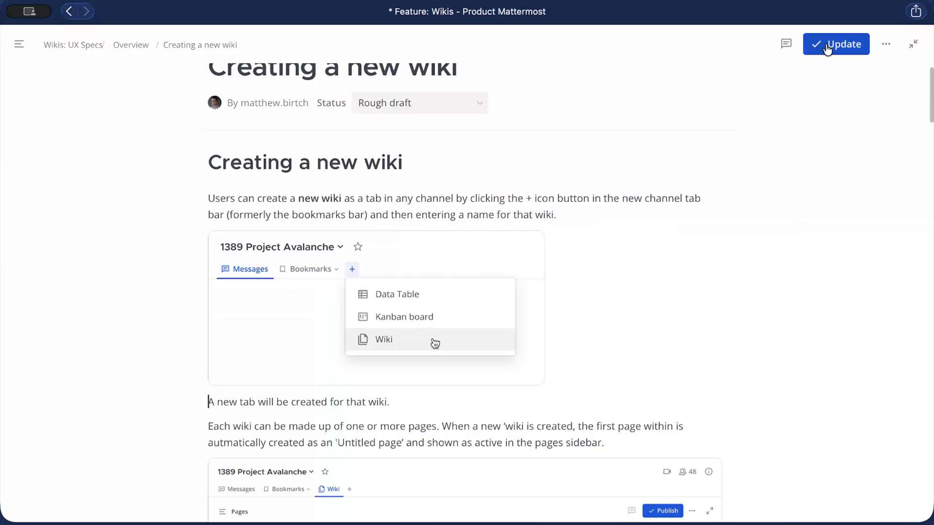
{"action": "left_click", "coordinate": [827, 47]}
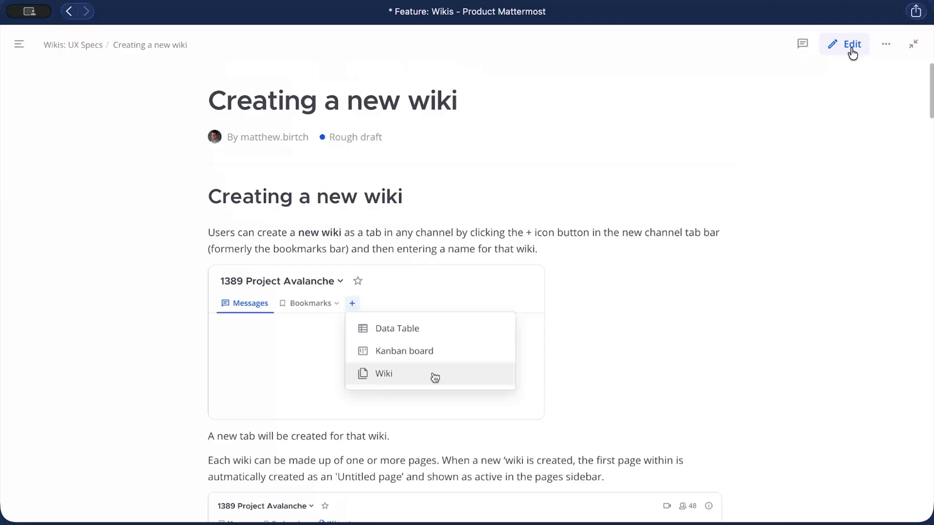
{"action": "left_click", "coordinate": [914, 44]}
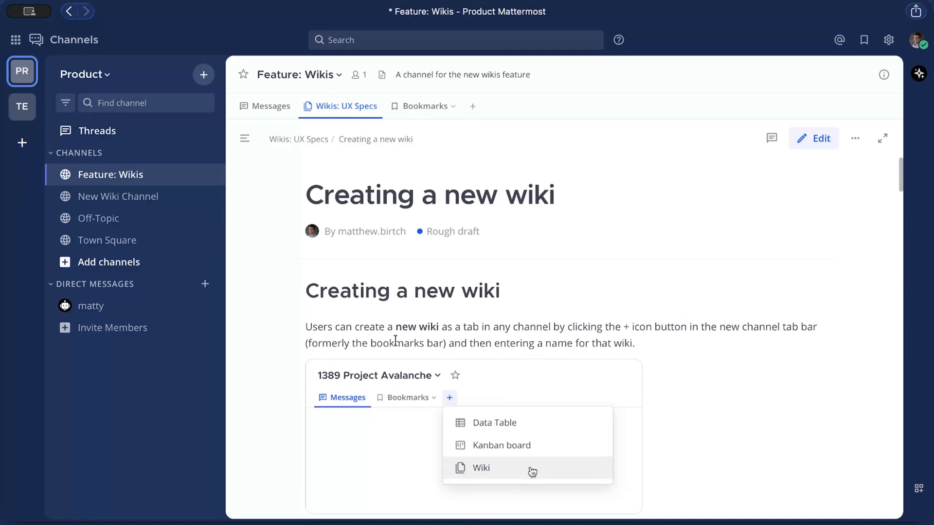
Step: Create a second wiki named "Tech specs" in the Feature: Wikis channel
{"action": "left_click", "coordinate": [472, 106]}
{"action": "left_click", "coordinate": [496, 136]}
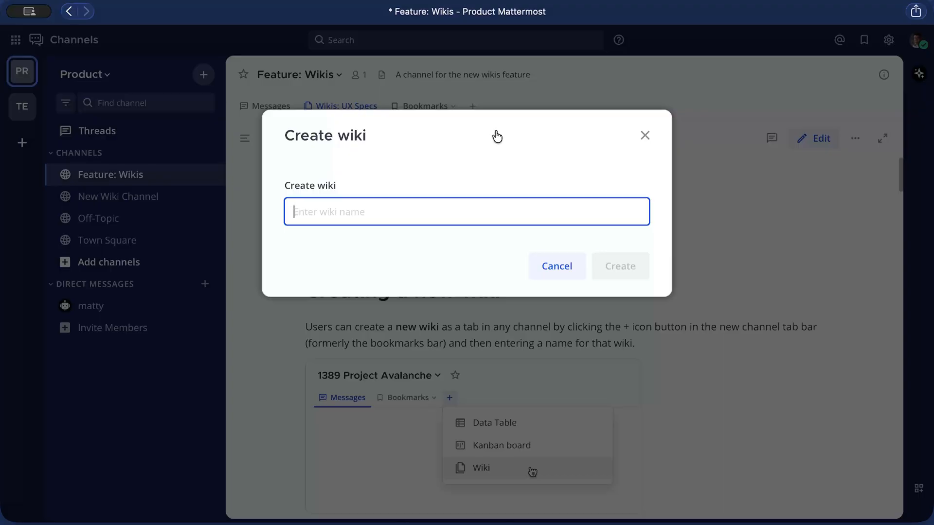
{"action": "type", "text": "Tech specs"}
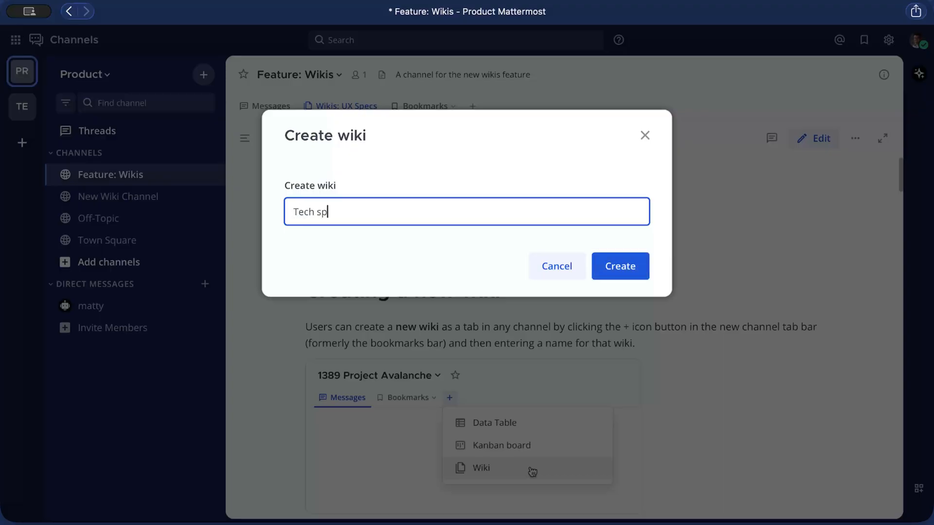
{"action": "left_click", "coordinate": [635, 267]}
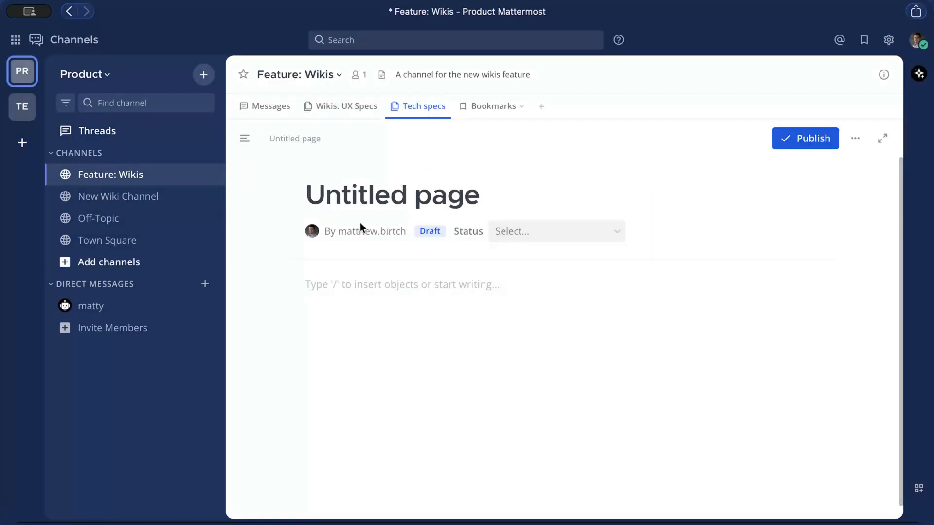
Step: Title the new wiki's untitled first page "Tech Spec Overview"
{"action": "triple_click", "coordinate": [354, 197]}
{"action": "type", "text": "Tec"}
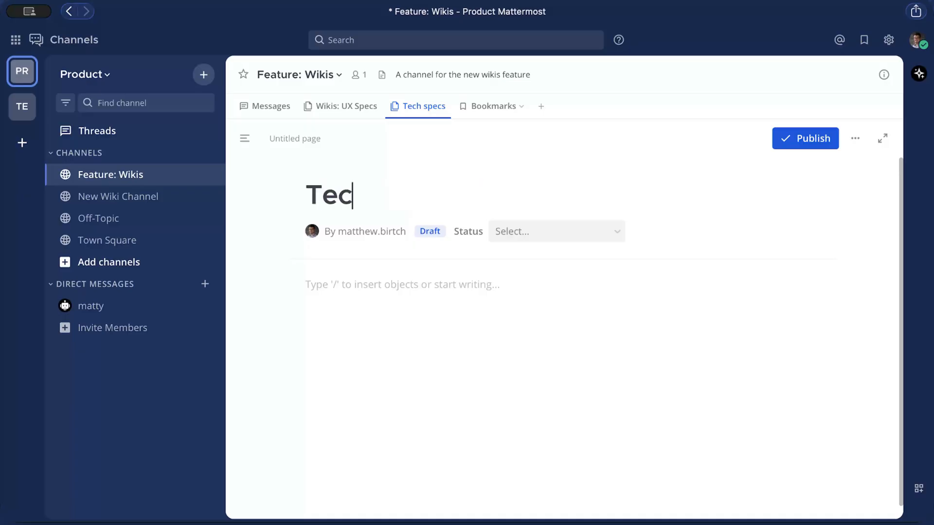
{"action": "type", "text": "h Spec Overview"}
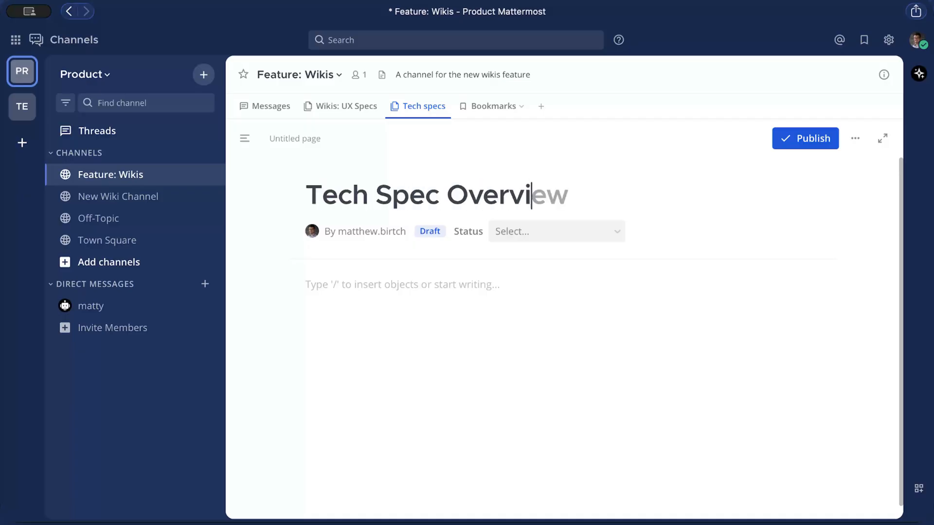
Step: Add the text "Background" to the page body and format it as Heading 1
{"action": "left_click", "coordinate": [352, 301]}
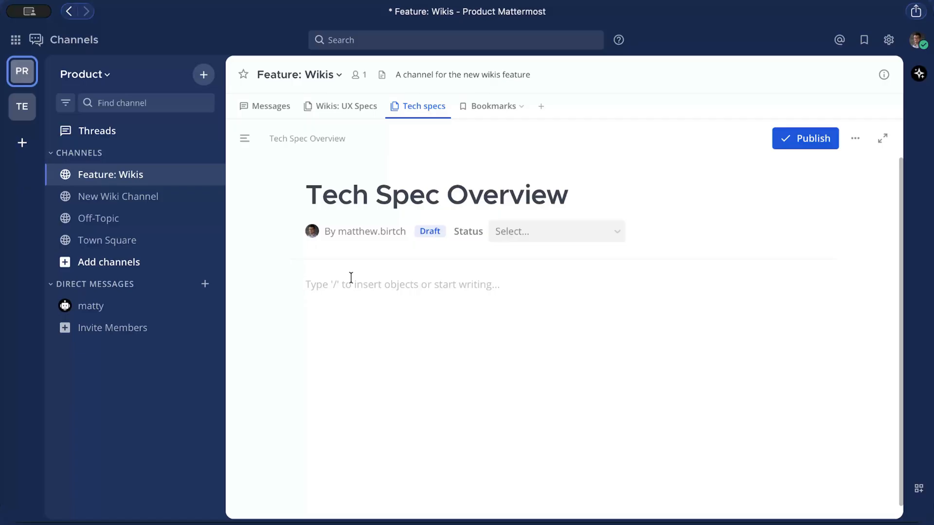
{"action": "type", "text": "Background"}
{"action": "key", "text": "super+shift+Left"}
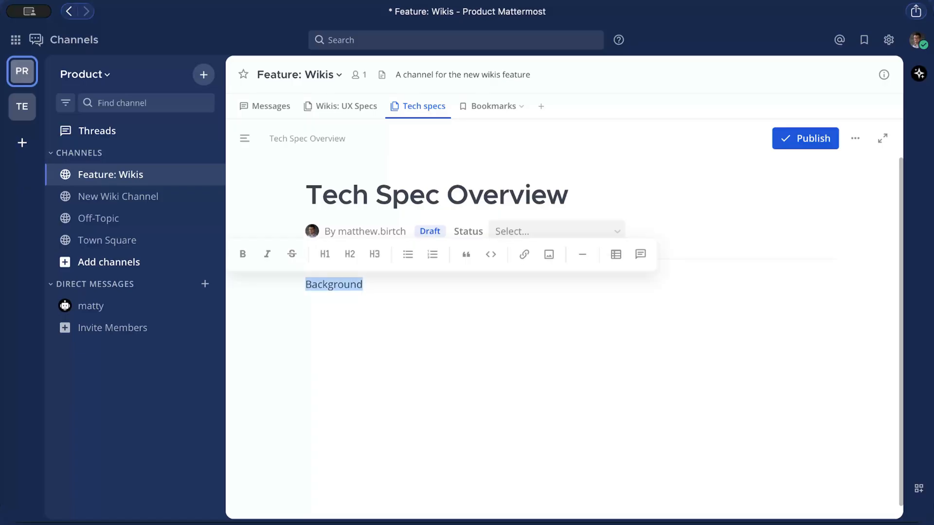
{"action": "left_click", "coordinate": [325, 253]}
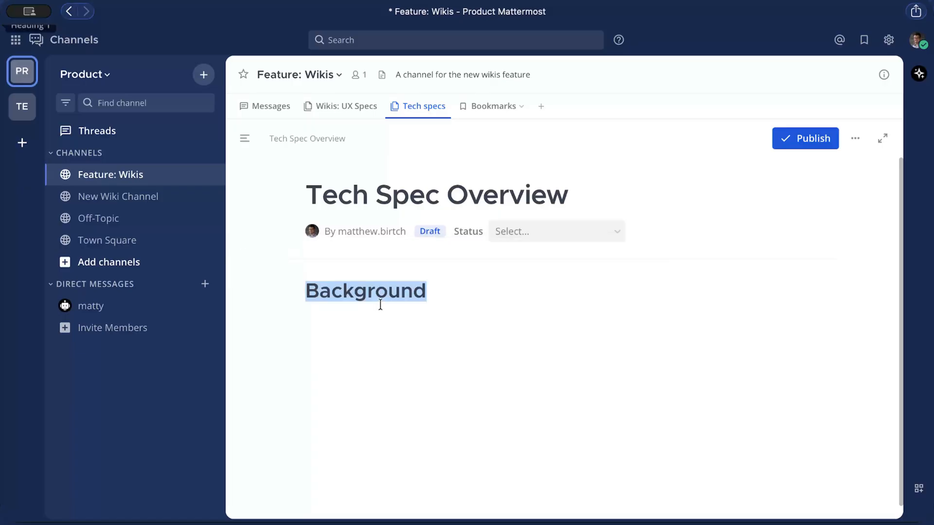
Step: Add the paragraph "This is some test content. More coming soon..." under the Background heading and publish the page
{"action": "left_click", "coordinate": [431, 288]}
{"action": "key", "text": "Return"}
{"action": "type", "text": "this is "}
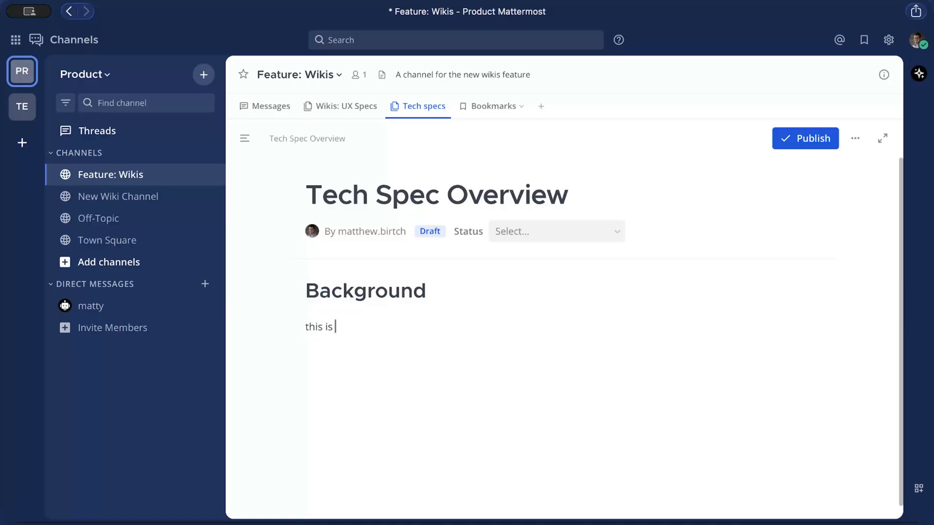
{"action": "type", "text": "some test content"}
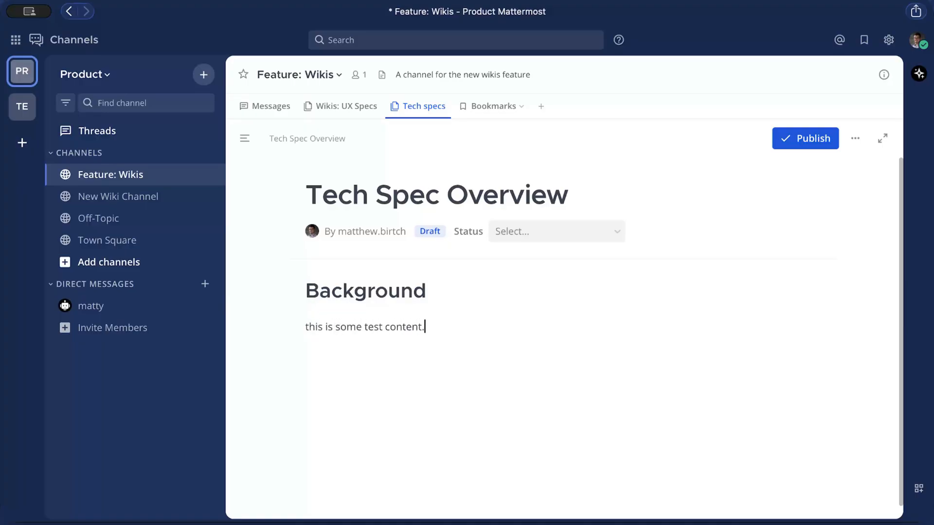
{"action": "type", "text": ". More coming soo"}
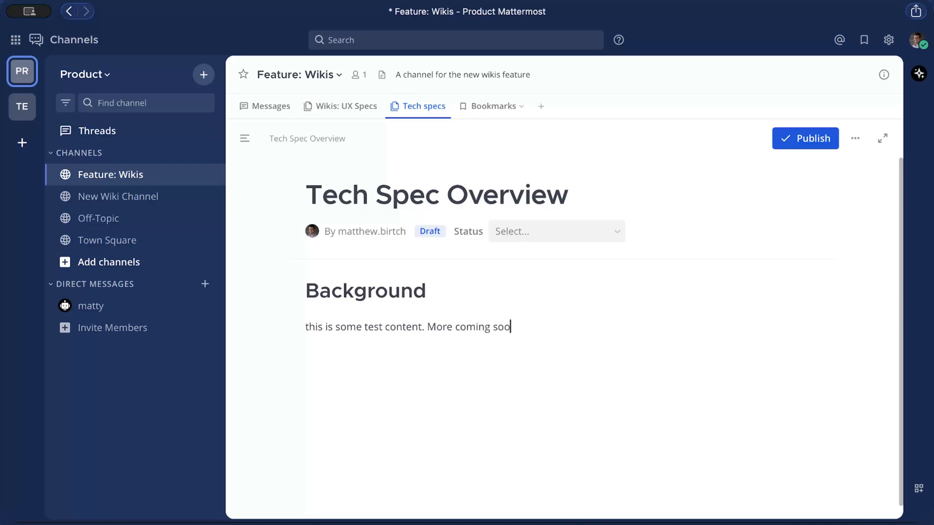
{"action": "type", "text": "n..."}
{"action": "key", "text": "super+Left"}
{"action": "key", "text": "Delete"}
{"action": "type", "text": "T"}
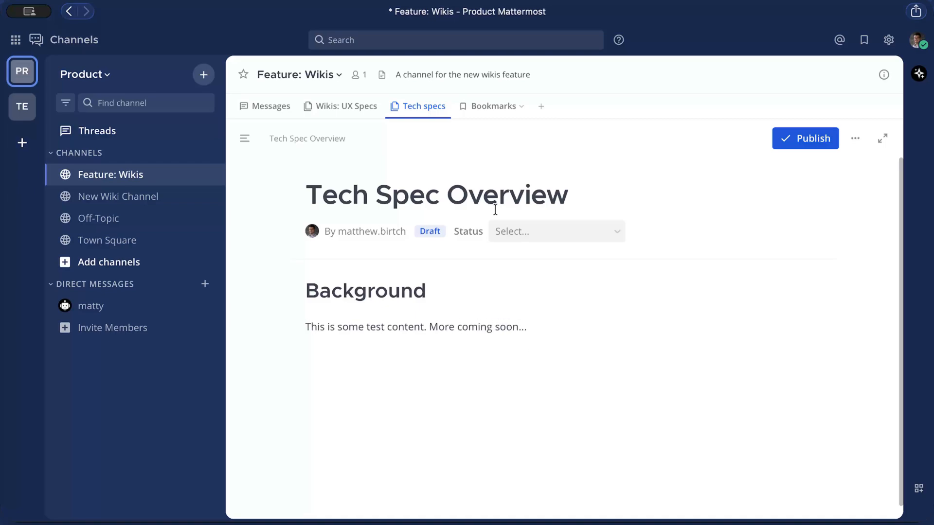
{"action": "left_click", "coordinate": [799, 138]}
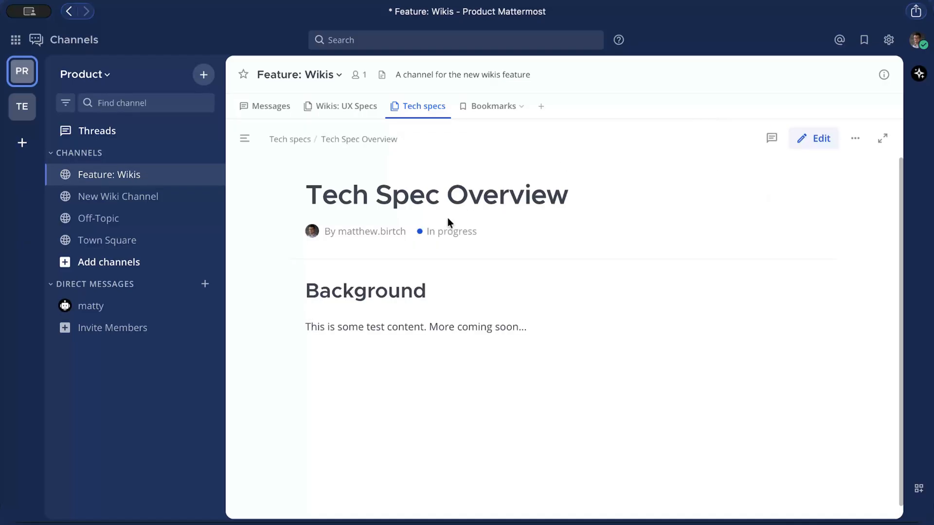
Step: Expand the page list and switch between the two wikis to view their pages, ending on "Wikis: UX Specs"
{"action": "left_click", "coordinate": [244, 139]}
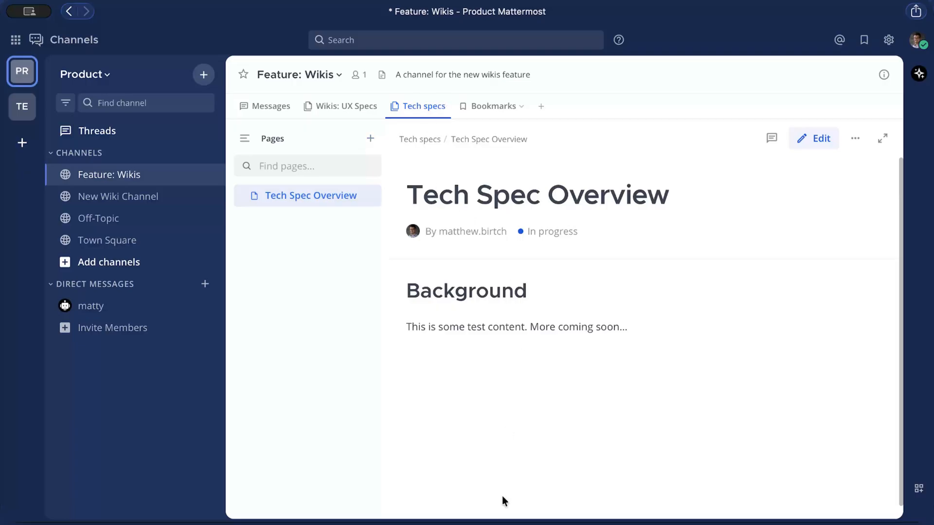
{"action": "left_click", "coordinate": [317, 110]}
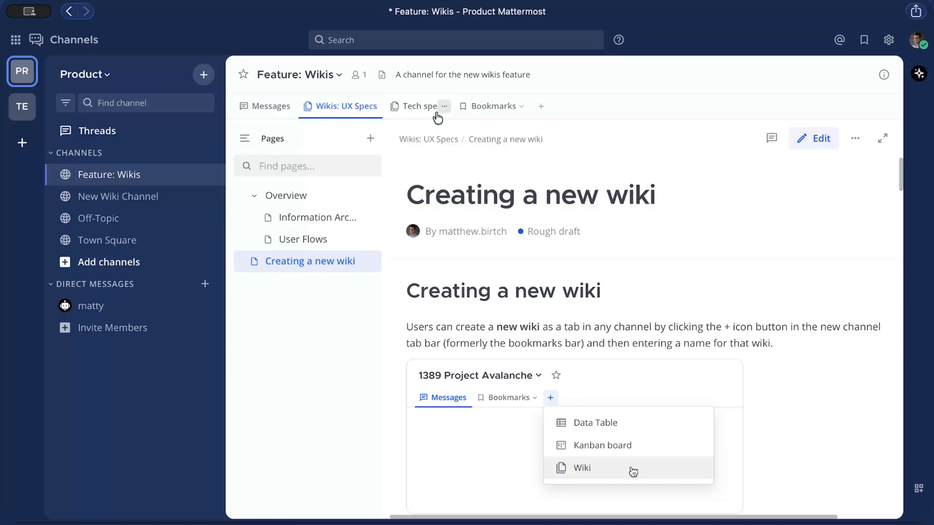
{"action": "left_click", "coordinate": [422, 112]}
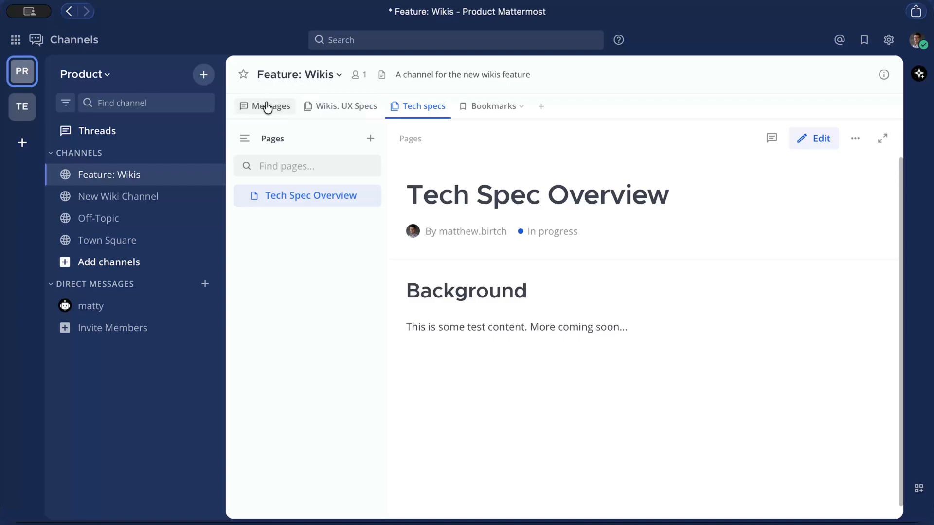
{"action": "left_click", "coordinate": [323, 106]}
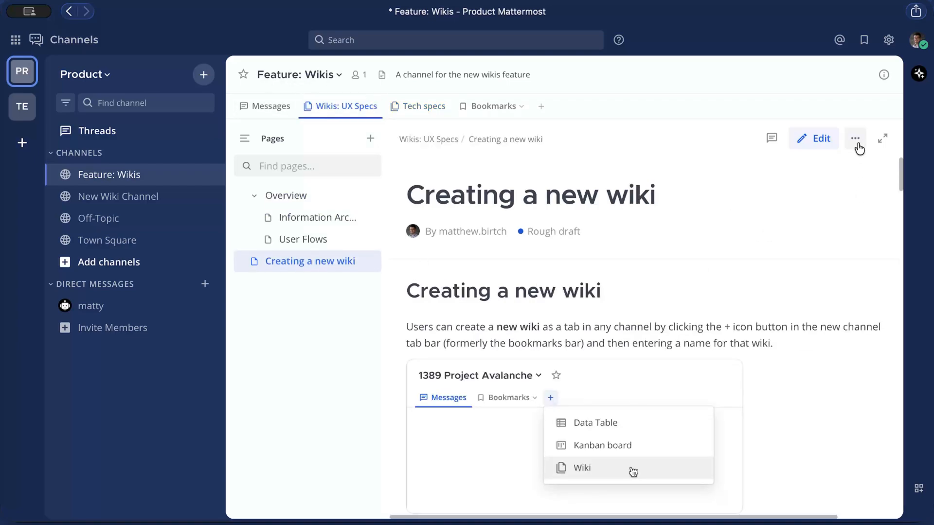
Step: Add the inline comment "This is a comment" to the words "Users can create" in the first paragraph
{"action": "scroll", "coordinate": [450, 350], "scroll_direction": "down", "scroll_amount": 3}
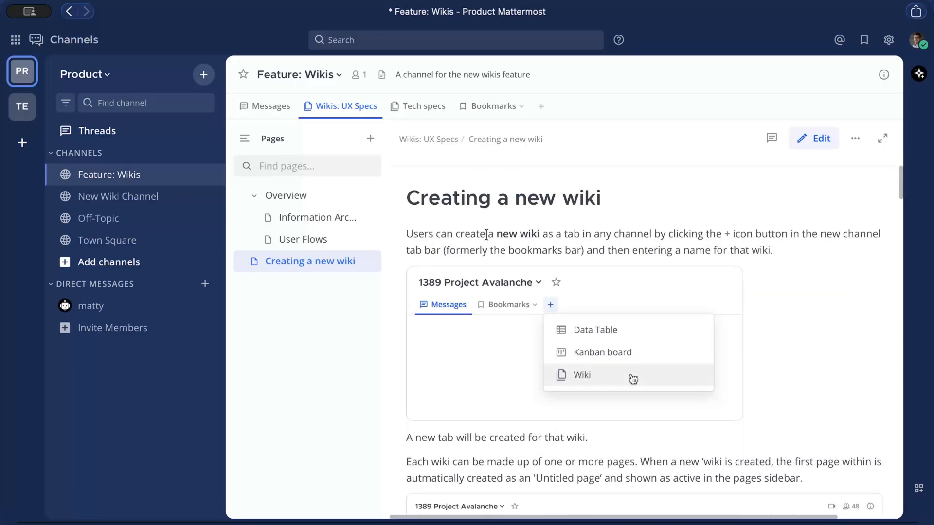
{"action": "left_click_drag", "start_coordinate": [485, 235], "coordinate": [404, 235]}
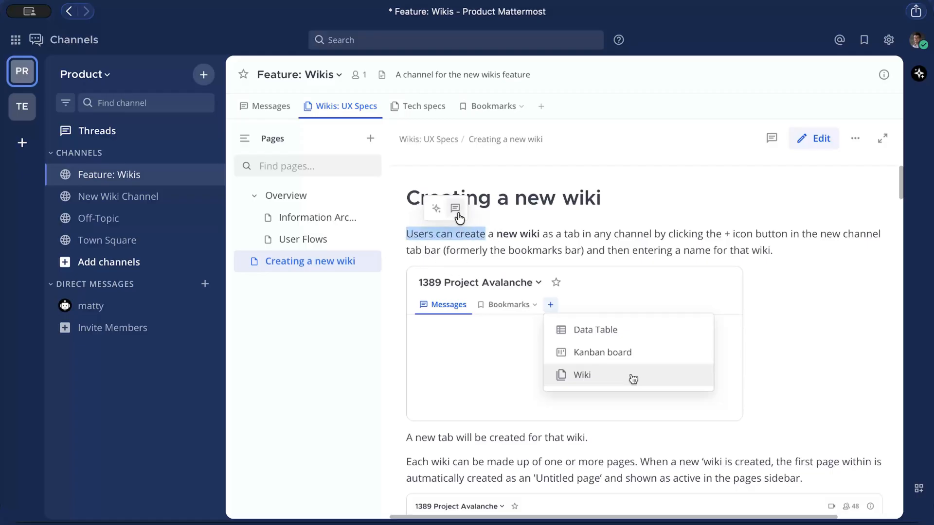
{"action": "left_click", "coordinate": [455, 209]}
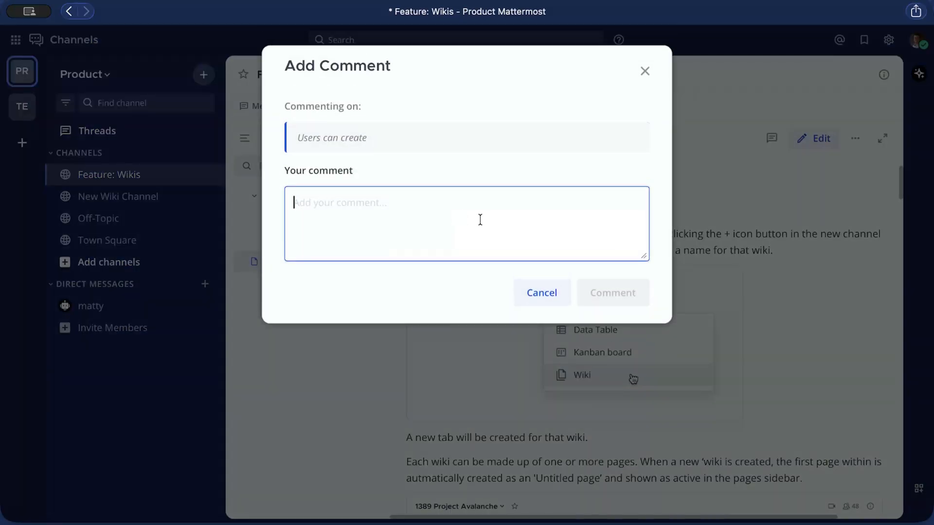
{"action": "type", "text": "This is"}
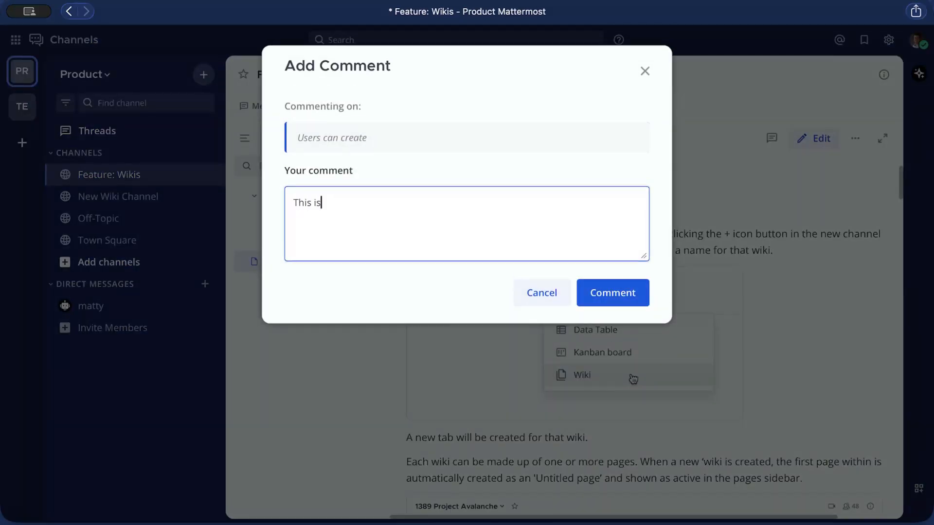
{"action": "type", "text": " a comment"}
{"action": "left_click", "coordinate": [602, 294]}
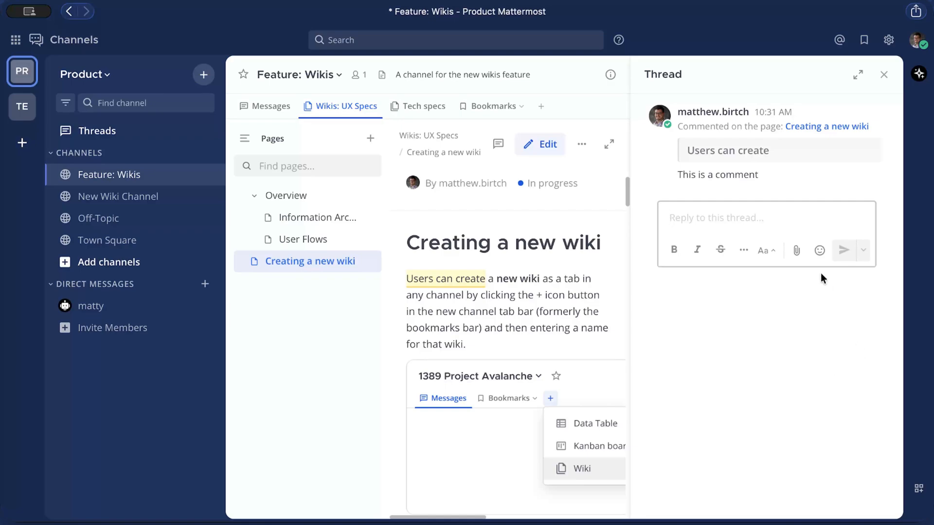
Step: Reply "This is a reply" in the comment's thread and close the thread
{"action": "mouse_move", "coordinate": [677, 138]}
{"action": "type", "text": "This is "}
{"action": "type", "text": "a"}
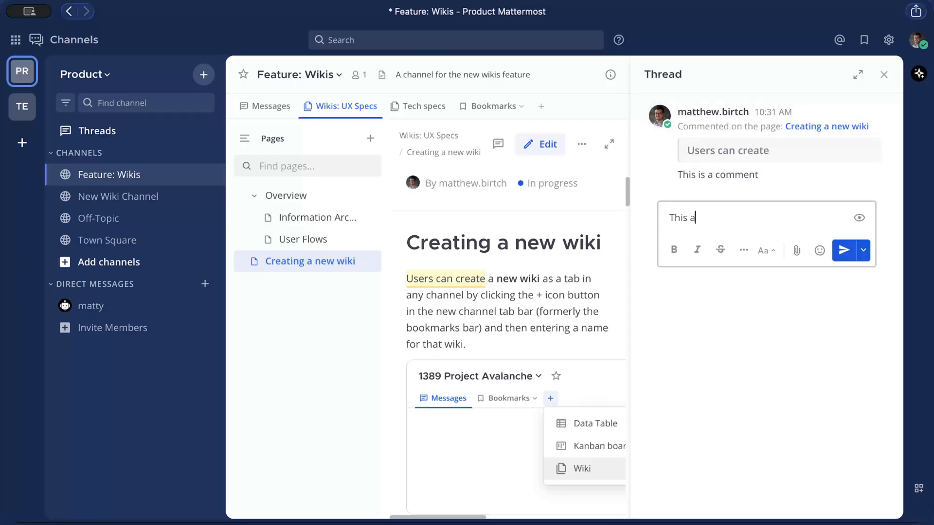
{"action": "key", "text": "BackSpace"}
{"action": "type", "text": "is a reply"}
{"action": "key", "text": "Return"}
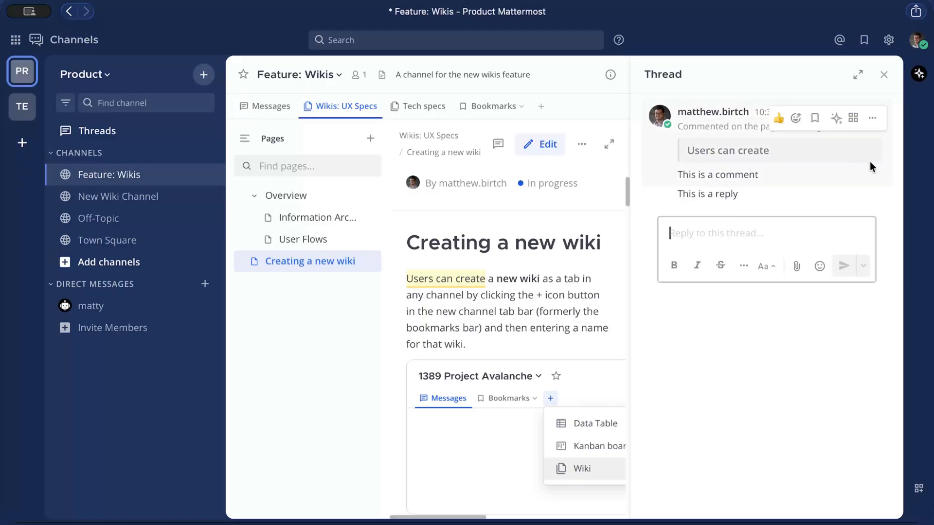
{"action": "left_click", "coordinate": [884, 75]}
Step: Add the inline comment "Another comment" to the sentence "A new tab will be created for that wiki." and close its thread
{"action": "scroll", "coordinate": [545, 341], "scroll_direction": "down", "scroll_amount": 4}
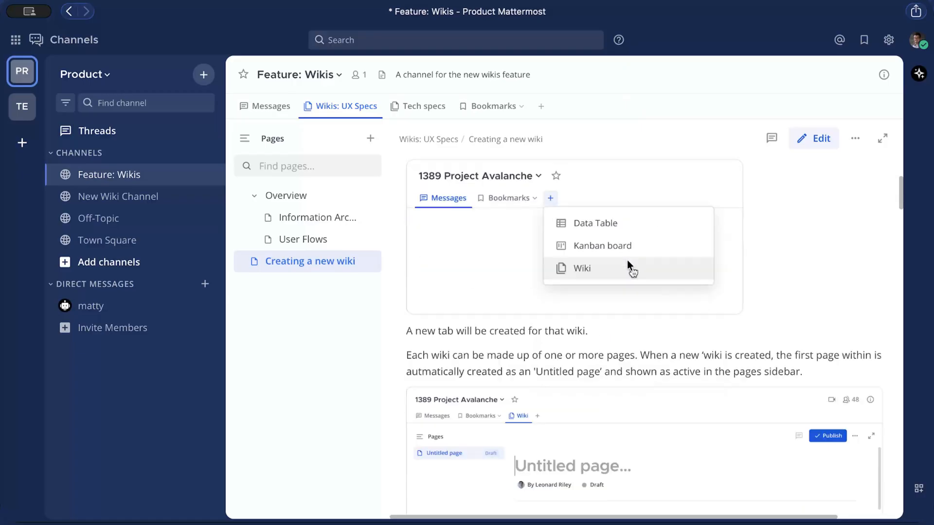
{"action": "left_click_drag", "start_coordinate": [587, 332], "coordinate": [369, 334]}
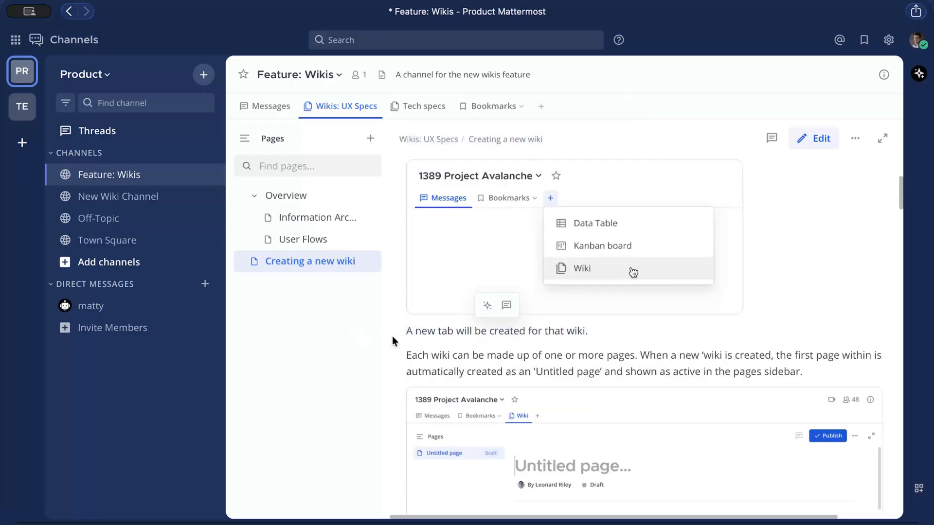
{"action": "left_click", "coordinate": [451, 334]}
{"action": "triple_click", "coordinate": [452, 333]}
{"action": "left_click", "coordinate": [504, 306]}
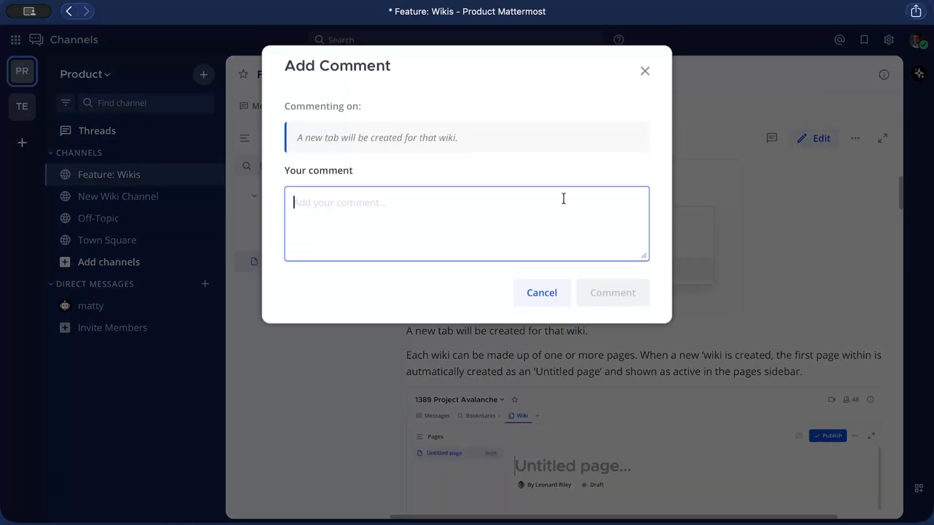
{"action": "type", "text": "Another "}
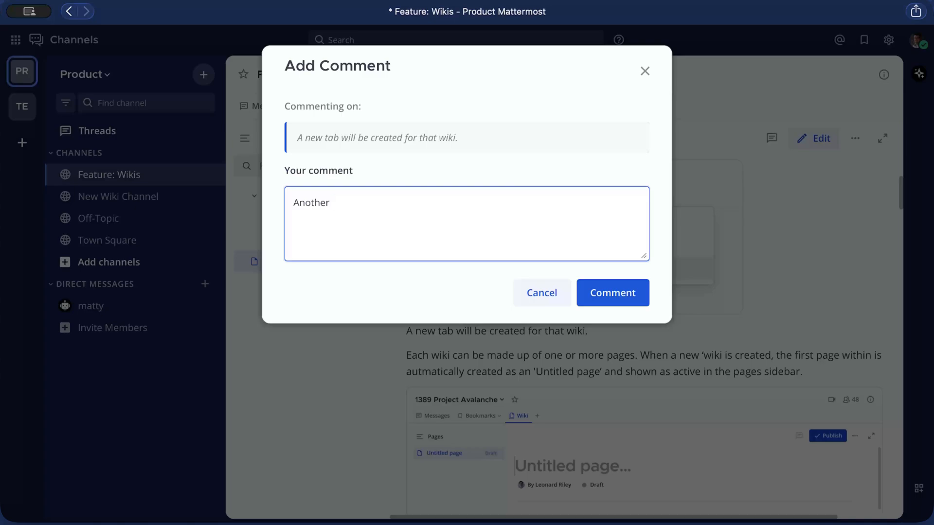
{"action": "type", "text": "comment"}
{"action": "key", "text": "Return"}
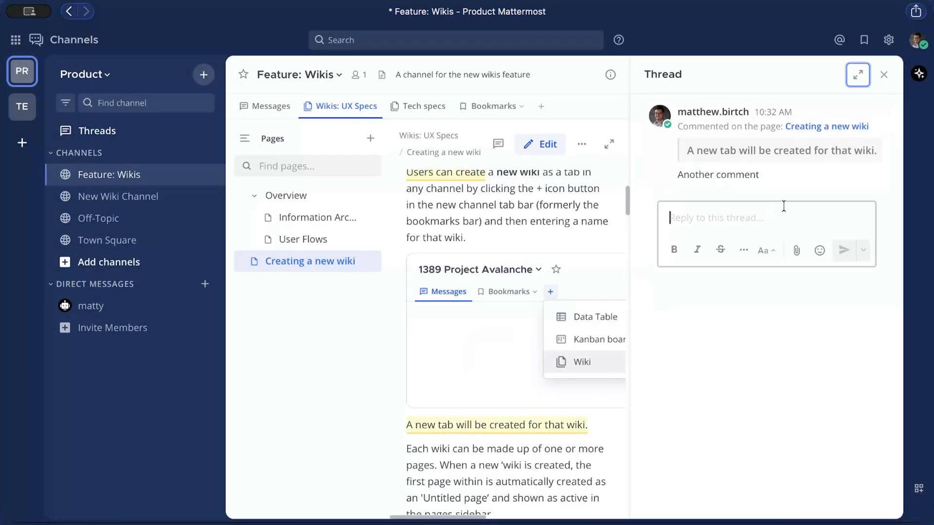
{"action": "left_click", "coordinate": [883, 75]}
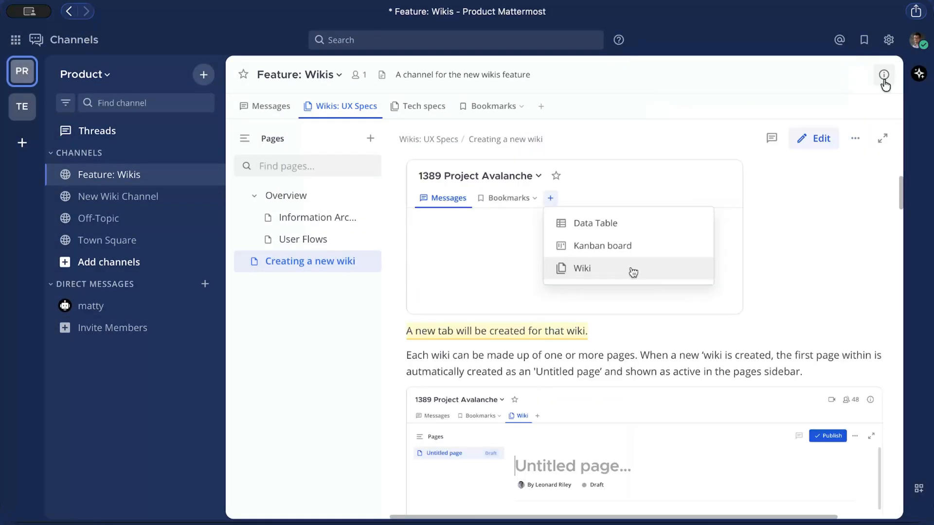
Step: Open the page's comments with the page list hidden, view the "Users can create" thread, and return to the comment list
{"action": "left_click", "coordinate": [555, 333]}
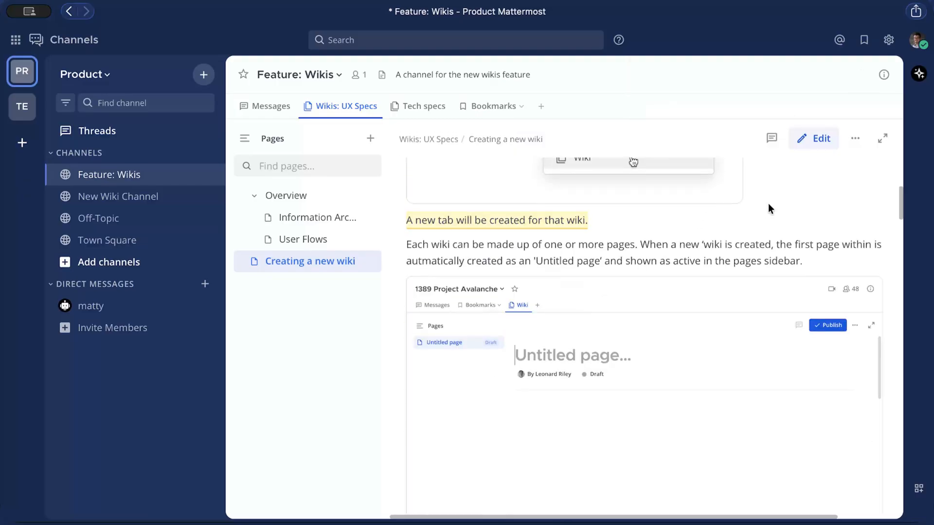
{"action": "scroll", "coordinate": [769, 203], "scroll_direction": "up", "scroll_amount": 6}
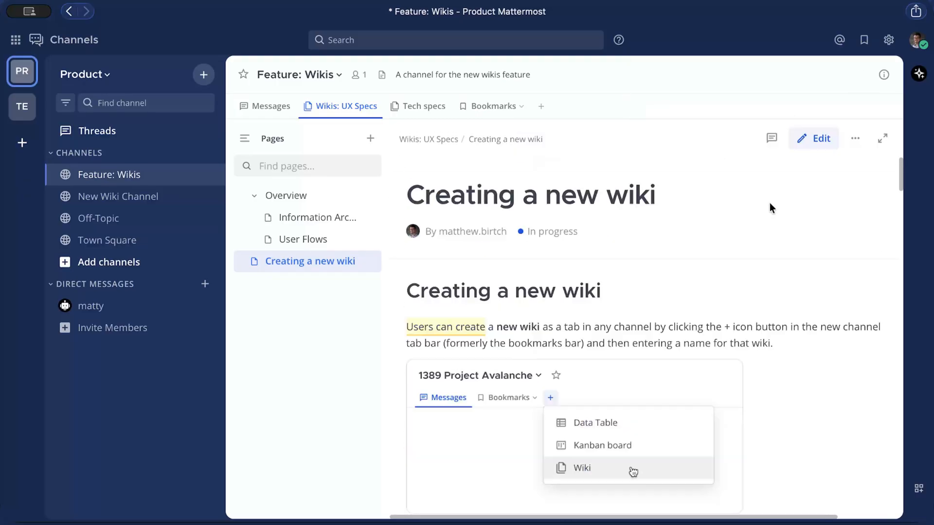
{"action": "left_click", "coordinate": [773, 142]}
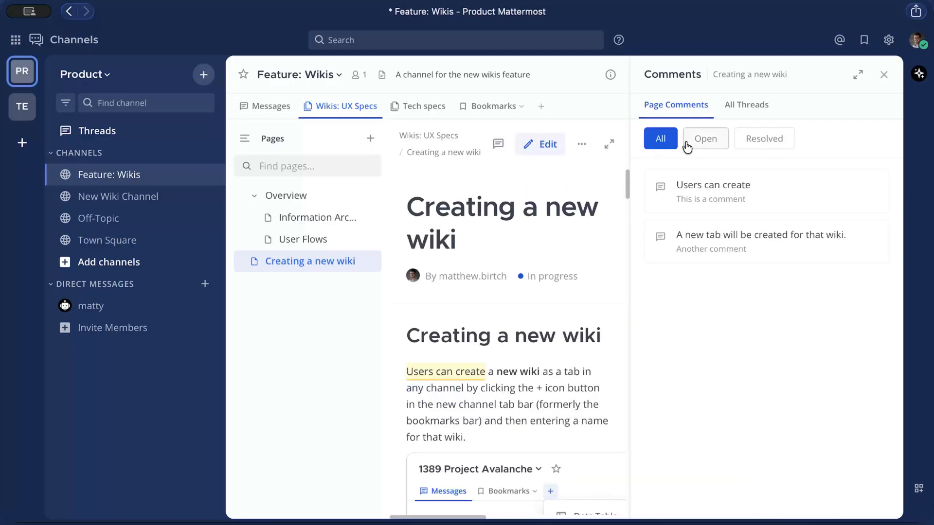
{"action": "left_click", "coordinate": [243, 139]}
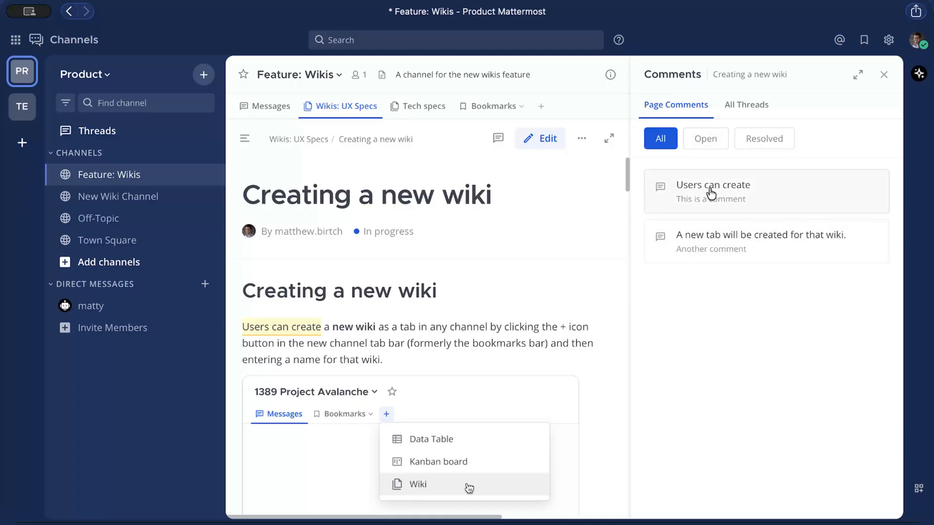
{"action": "left_click", "coordinate": [722, 199]}
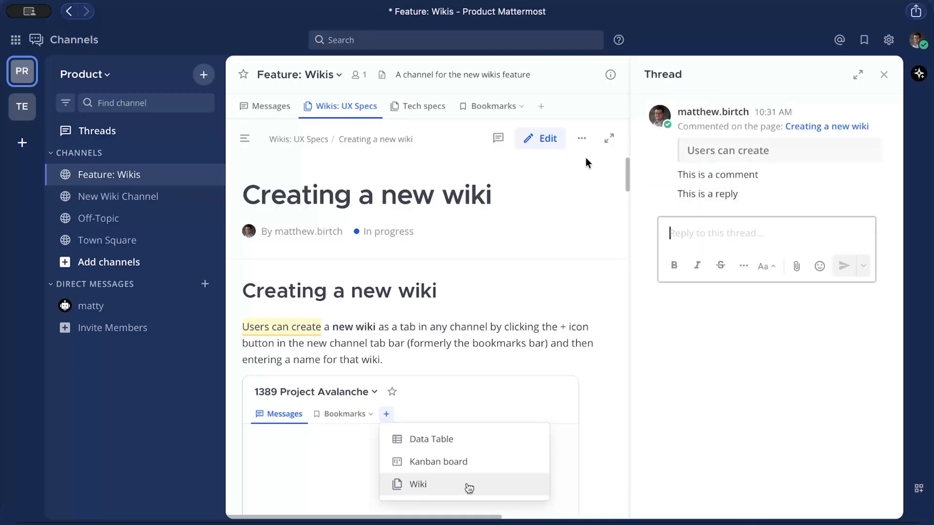
{"action": "left_click", "coordinate": [498, 138]}
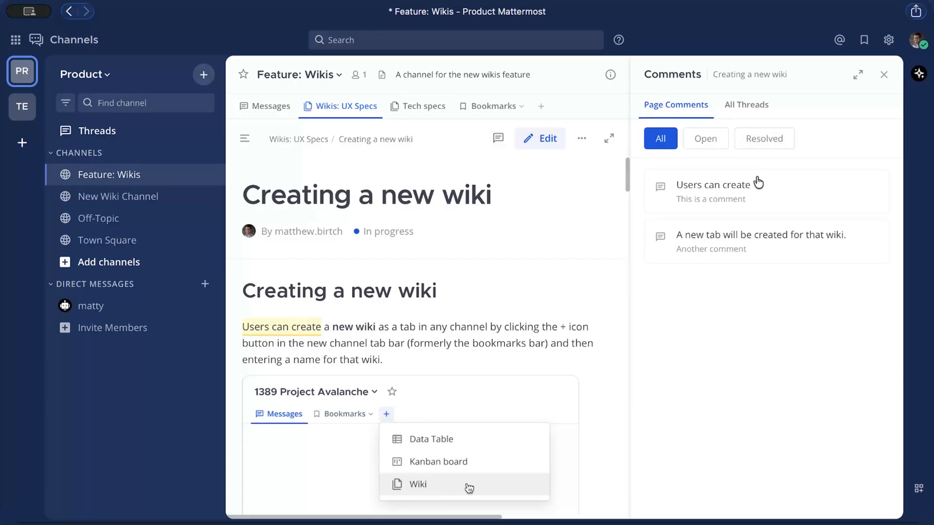
Step: Reply "Add a reply here" to the comment on "A new tab will be created for that wiki." and close the thread
{"action": "left_click", "coordinate": [757, 259]}
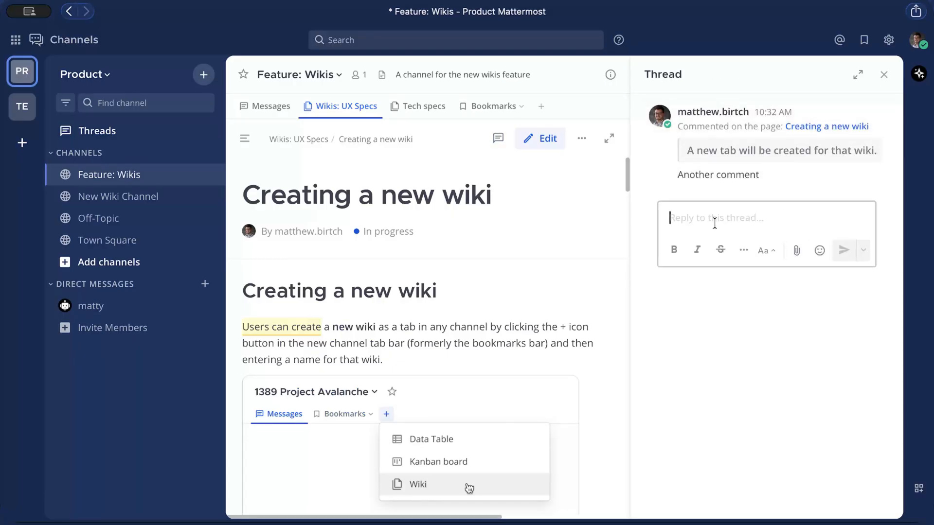
{"action": "type", "text": "Add a re"}
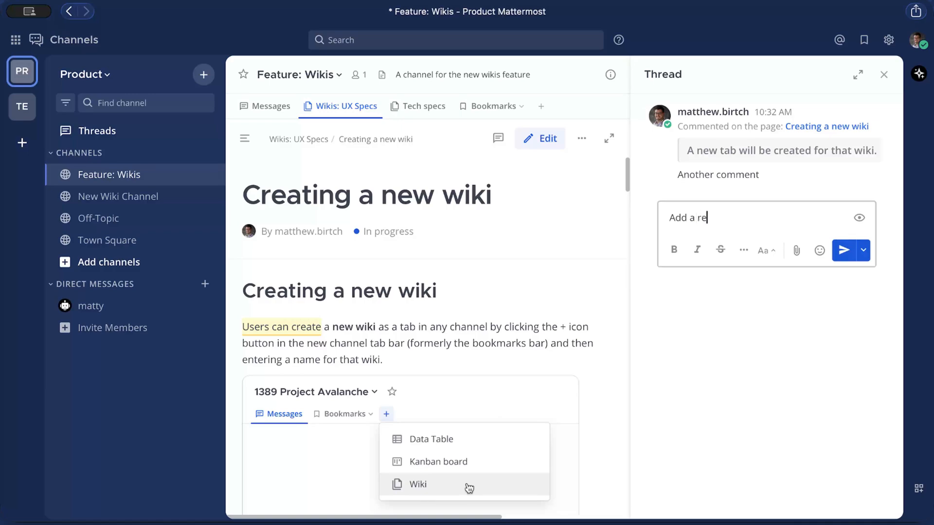
{"action": "type", "text": "ply here"}
{"action": "key", "text": "Return"}
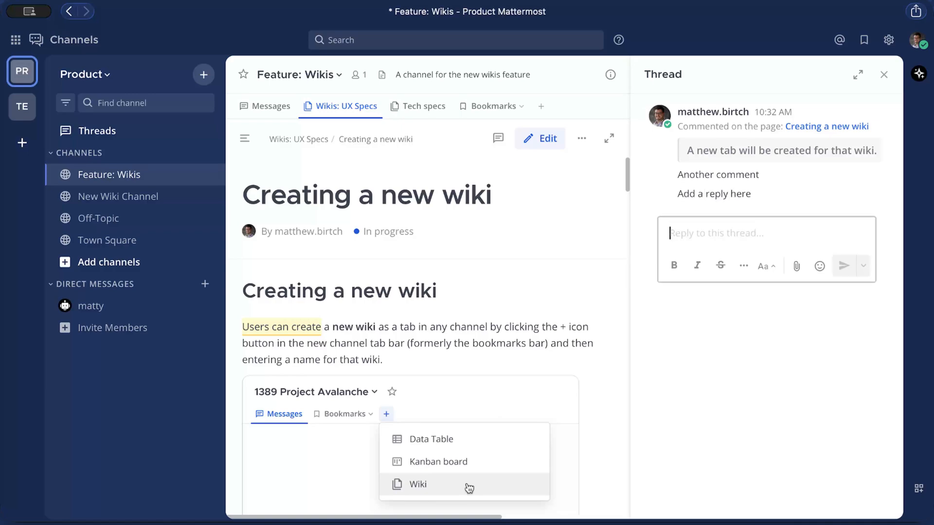
{"action": "left_click", "coordinate": [884, 76]}
Step: View the "A new tab will be created for that wiki." thread among the followed threads and follow its link to the commented page
{"action": "left_click", "coordinate": [117, 139]}
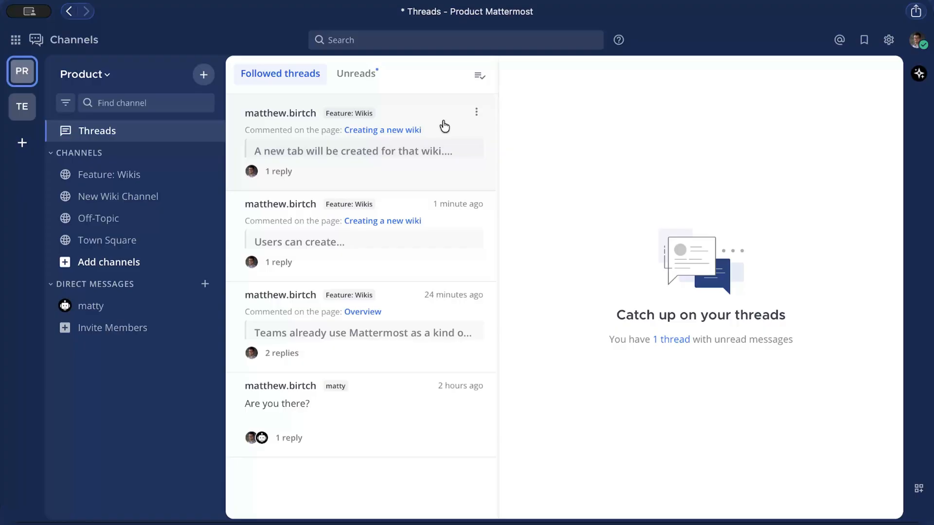
{"action": "left_click", "coordinate": [419, 110]}
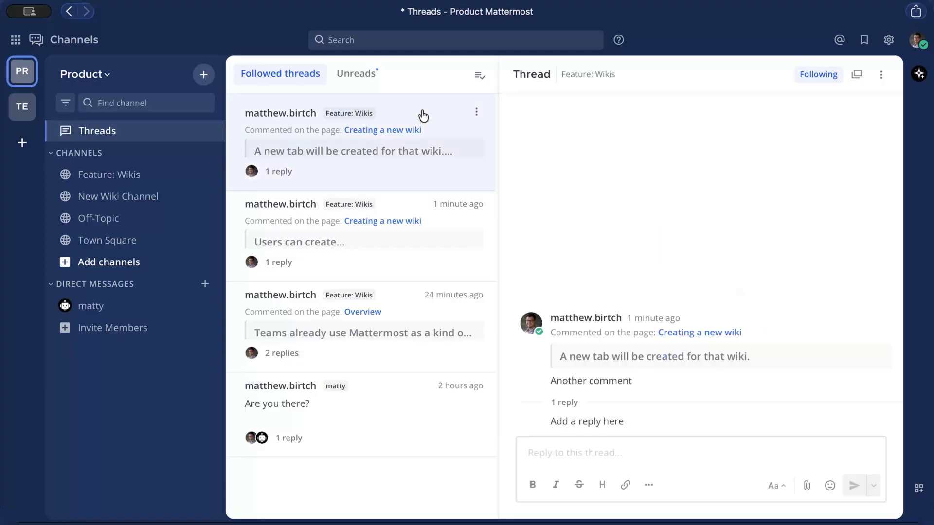
{"action": "left_click", "coordinate": [699, 333]}
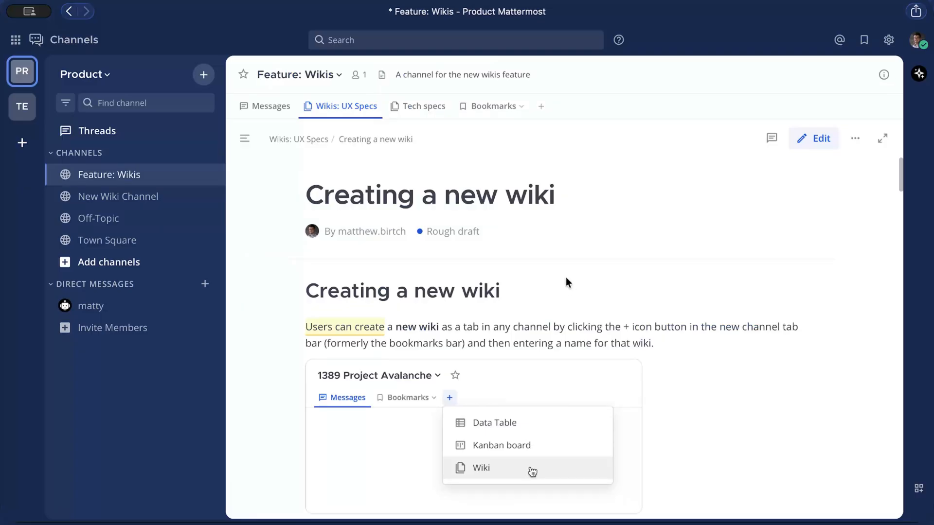
Step: Resolve the page comment on "Users can create"
{"action": "left_click", "coordinate": [772, 139]}
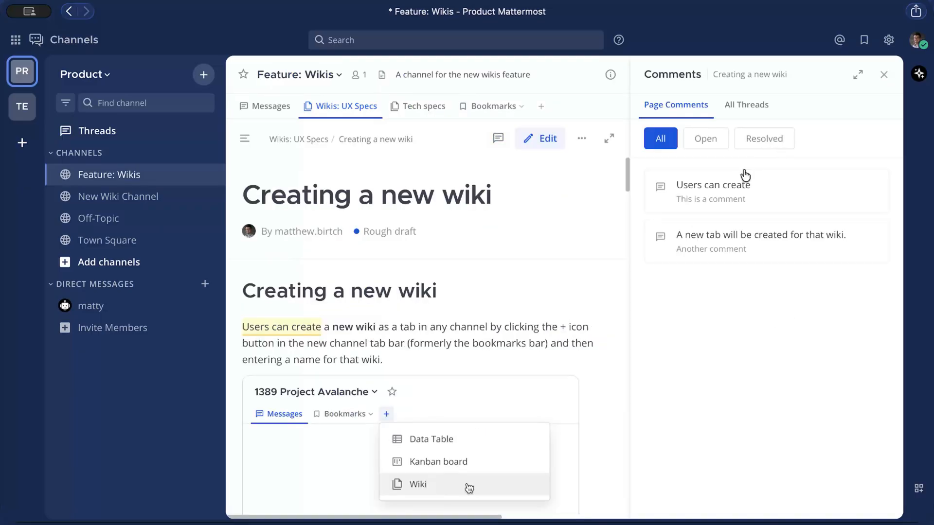
{"action": "left_click", "coordinate": [754, 205]}
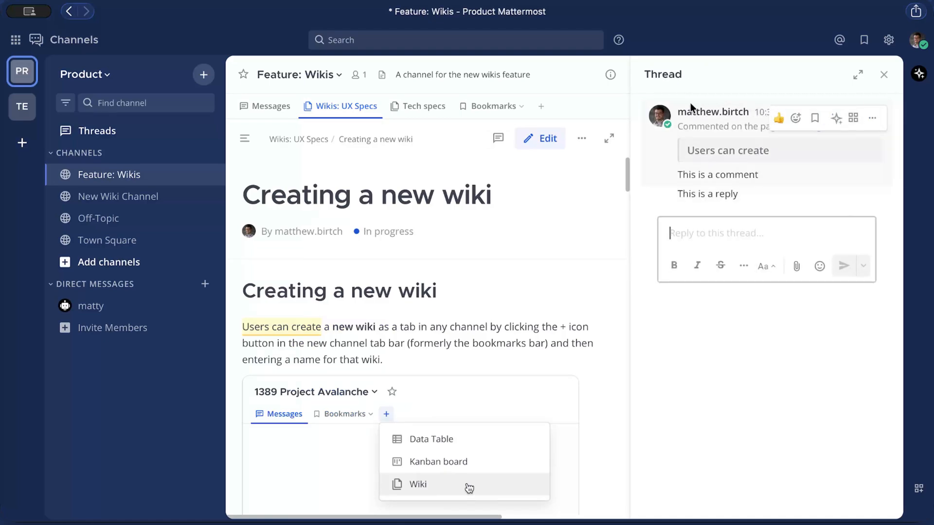
{"action": "left_click", "coordinate": [880, 125]}
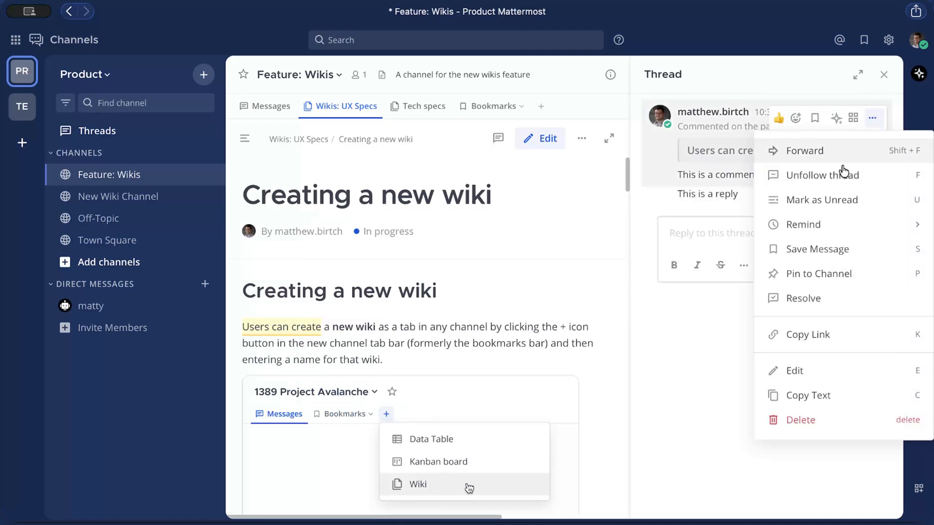
{"action": "left_click", "coordinate": [825, 310]}
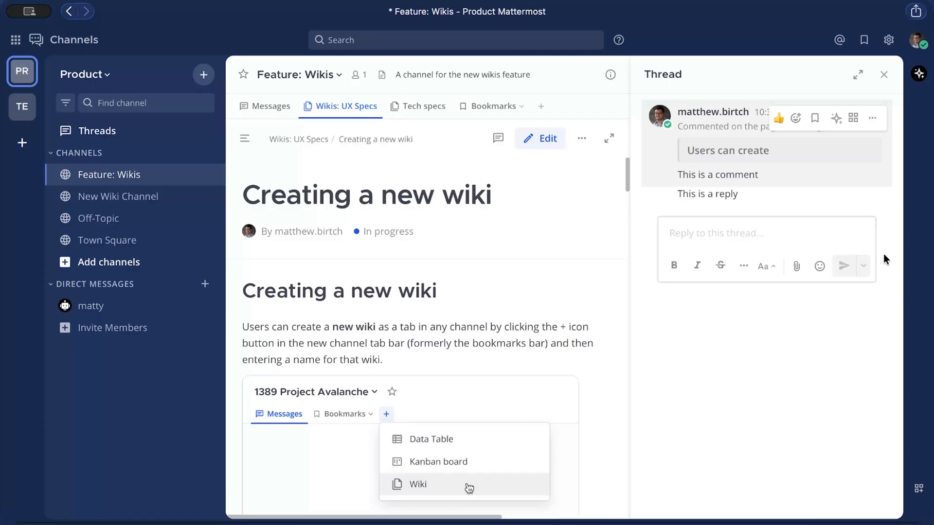
Step: Reply "This is resolved" in the "Users can create" comment thread
{"action": "left_click", "coordinate": [773, 232]}
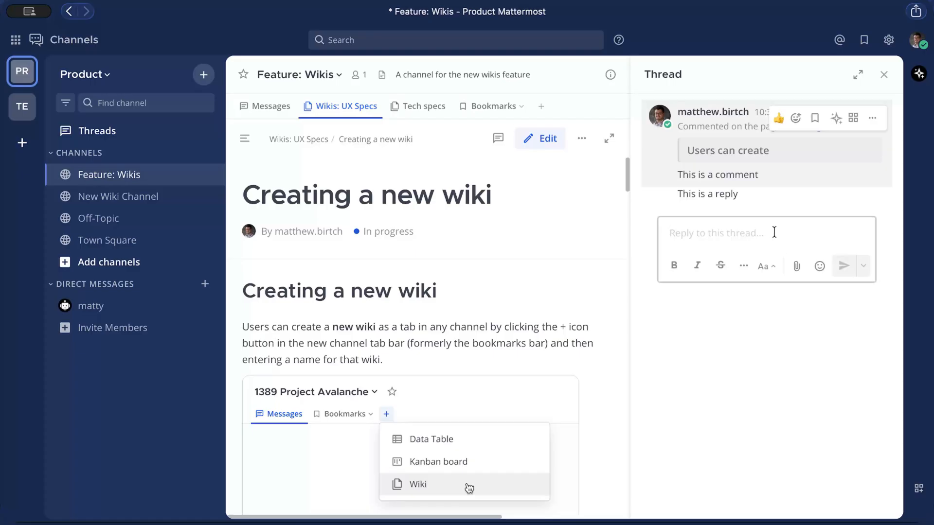
{"action": "type", "text": "This is resolved"}
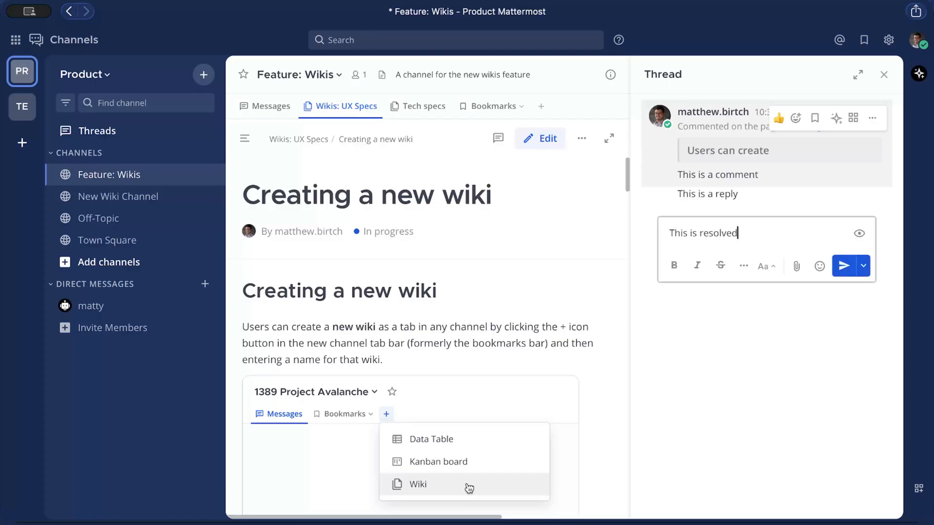
{"action": "key", "text": "Return"}
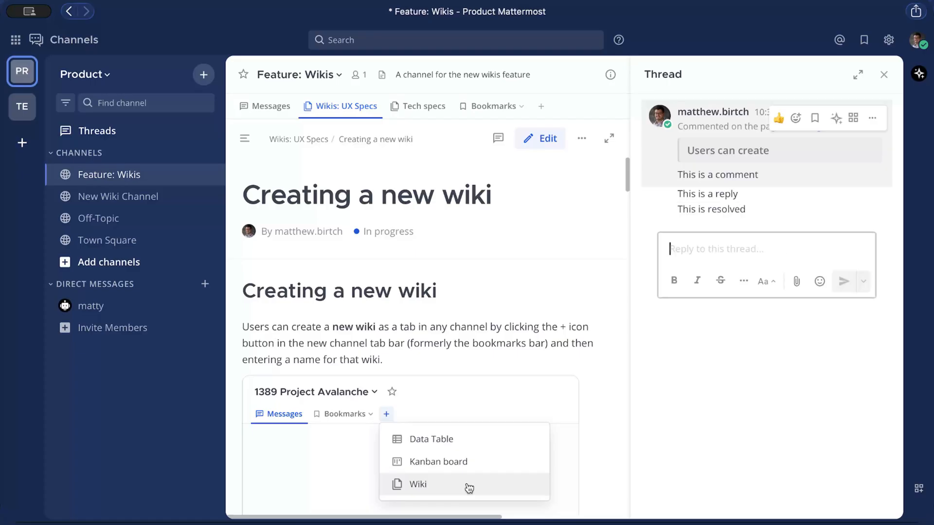
Step: Check the available actions for the resolved "Users can create" comment, including Unresolve, and close the thread
{"action": "left_click", "coordinate": [873, 118]}
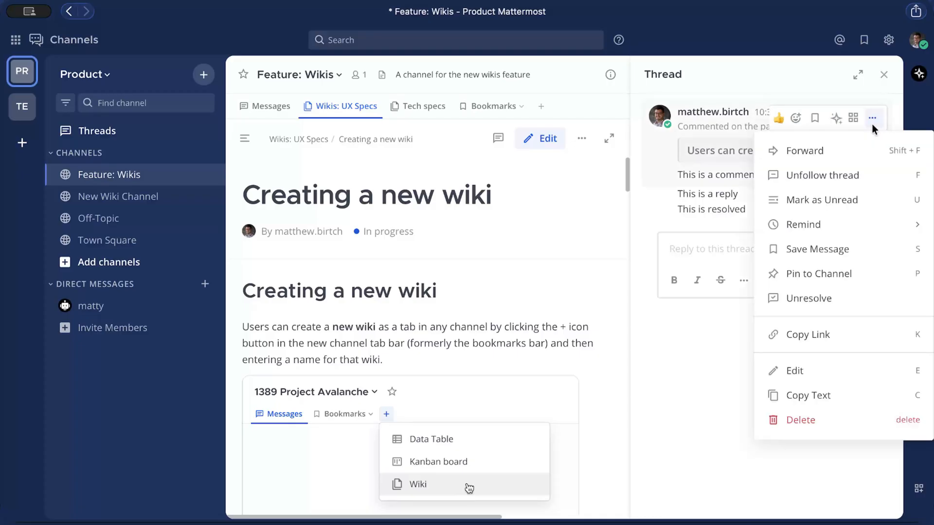
{"action": "left_click", "coordinate": [854, 302]}
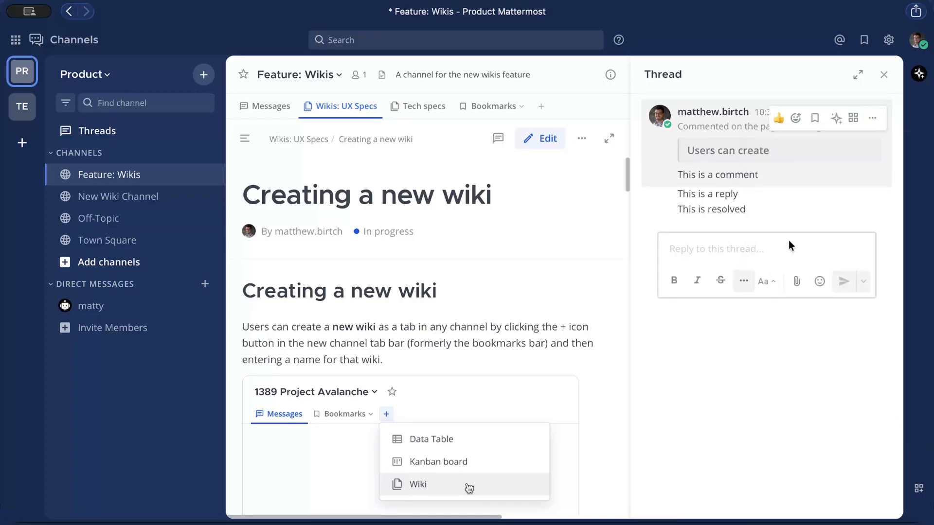
{"action": "left_click", "coordinate": [883, 74]}
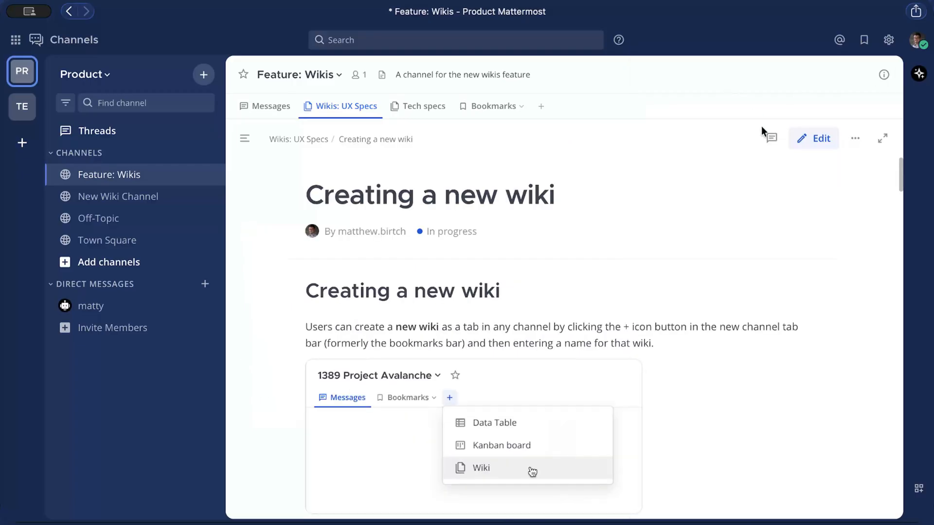
Step: Review the page's comments filtered by Open and by Resolved, and close the comment list
{"action": "left_click", "coordinate": [769, 137]}
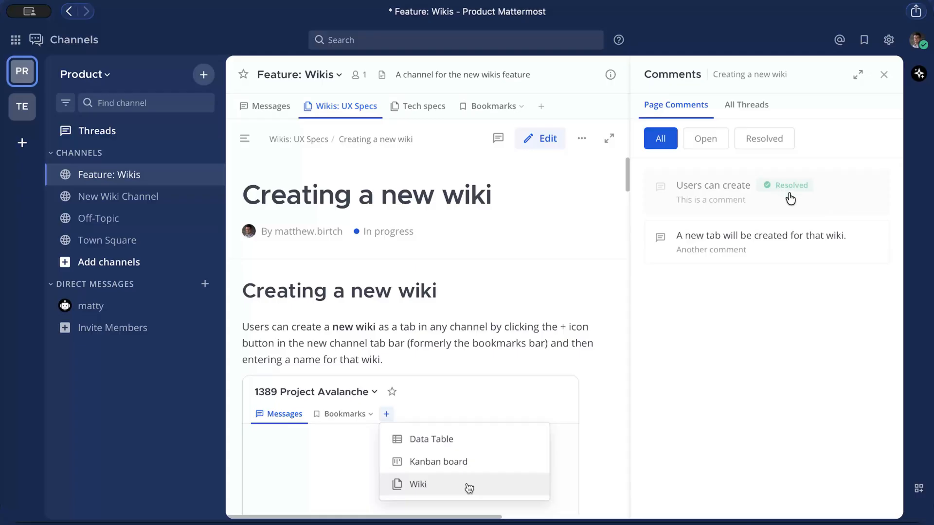
{"action": "left_click", "coordinate": [699, 142]}
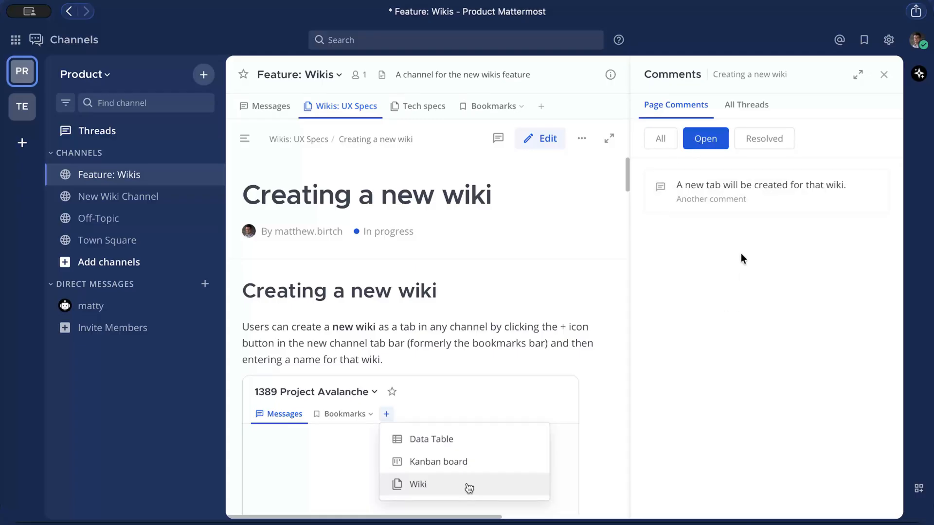
{"action": "left_click", "coordinate": [761, 144]}
{"action": "left_click", "coordinate": [701, 144]}
{"action": "left_click", "coordinate": [884, 77]}
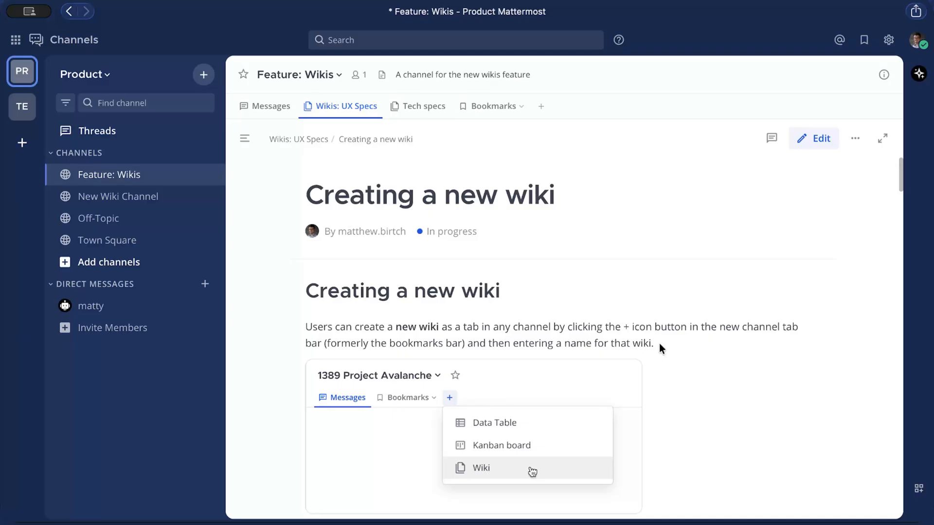
Step: Select the end of the first paragraph to view its inline AI and comment options, and clear the selection
{"action": "left_click_drag", "start_coordinate": [659, 346], "coordinate": [548, 344]}
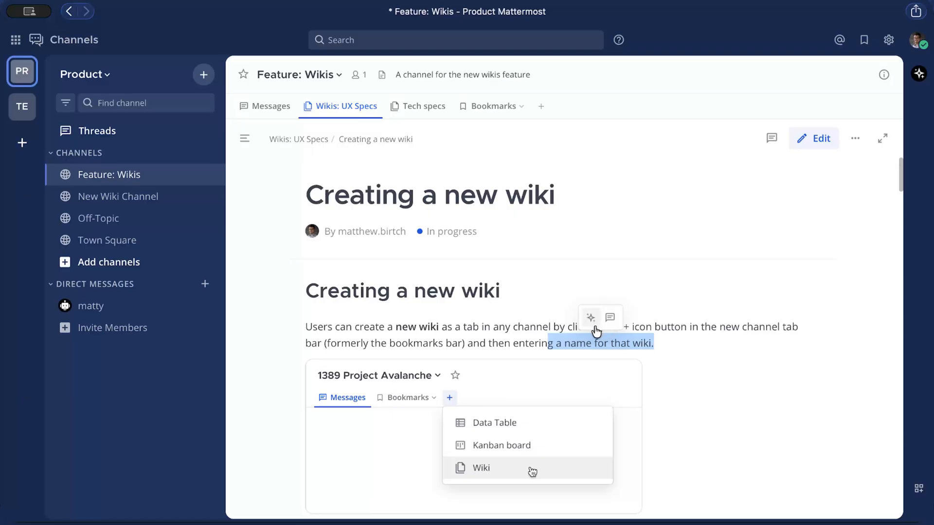
{"action": "left_click", "coordinate": [676, 332]}
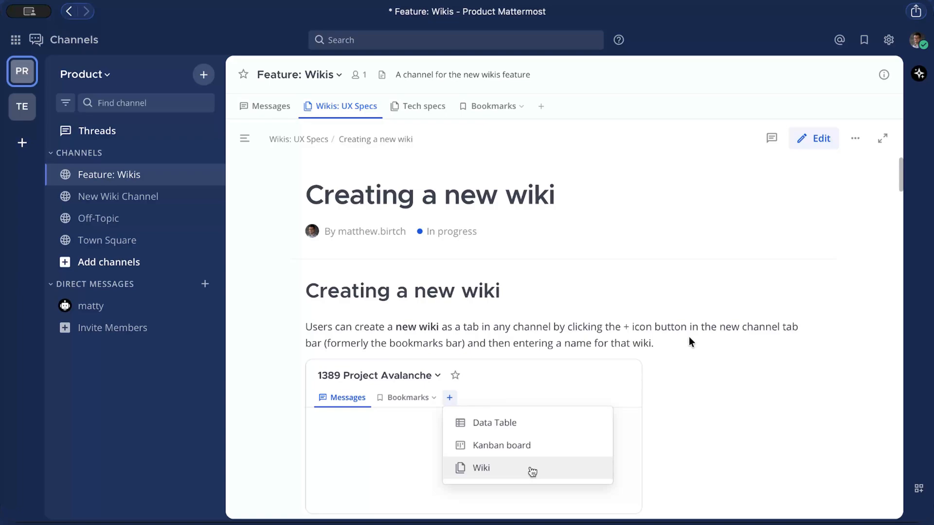
Step: Edit the page to add "This aspect is owned by" and a mention of the page's author above the first paragraph, and publish the update
{"action": "scroll", "coordinate": [688, 341], "scroll_direction": "down", "scroll_amount": 3}
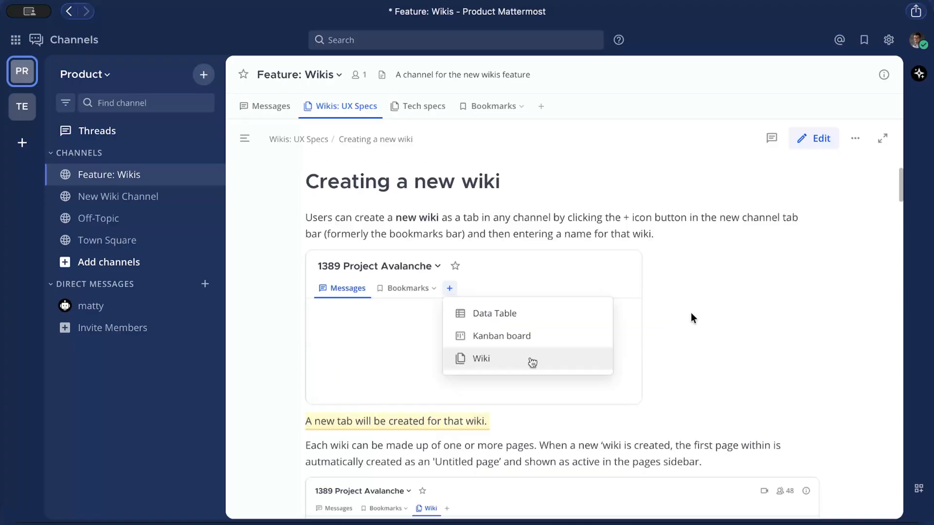
{"action": "left_click", "coordinate": [815, 138]}
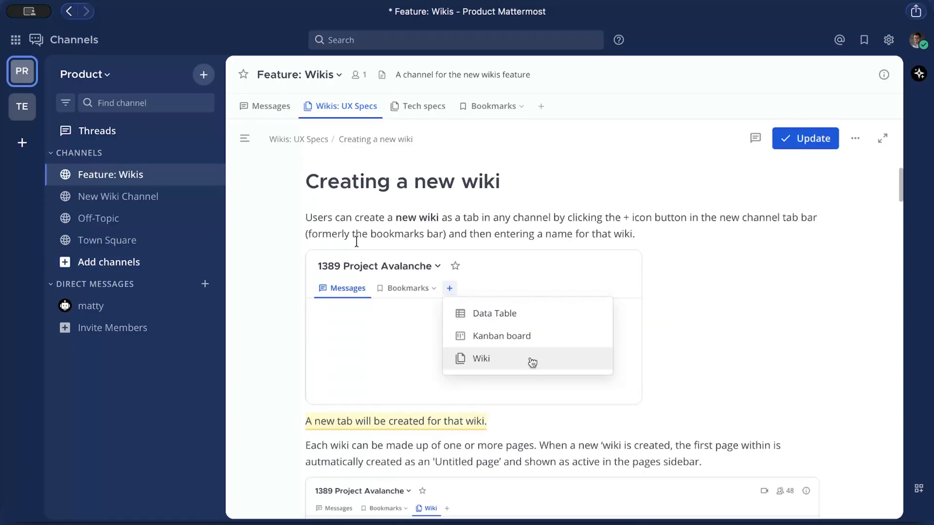
{"action": "key", "text": "Return"}
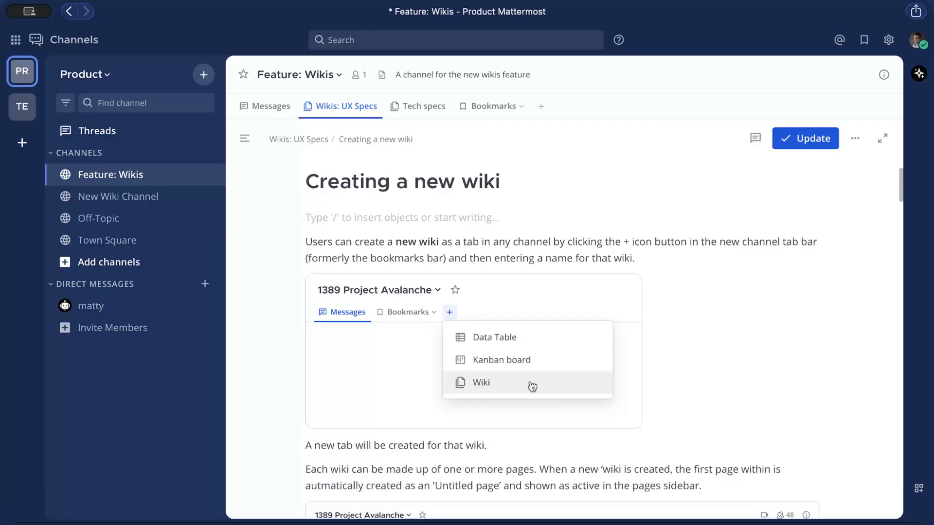
{"action": "type", "text": "This "}
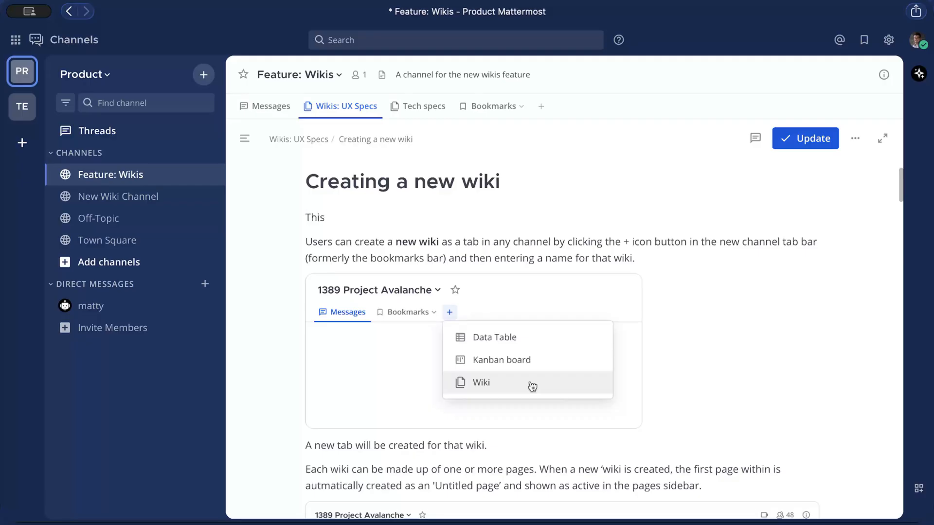
{"action": "type", "text": "aspect ti"}
{"action": "key", "text": "BackSpace"}
{"action": "type", "text": "is owned by"}
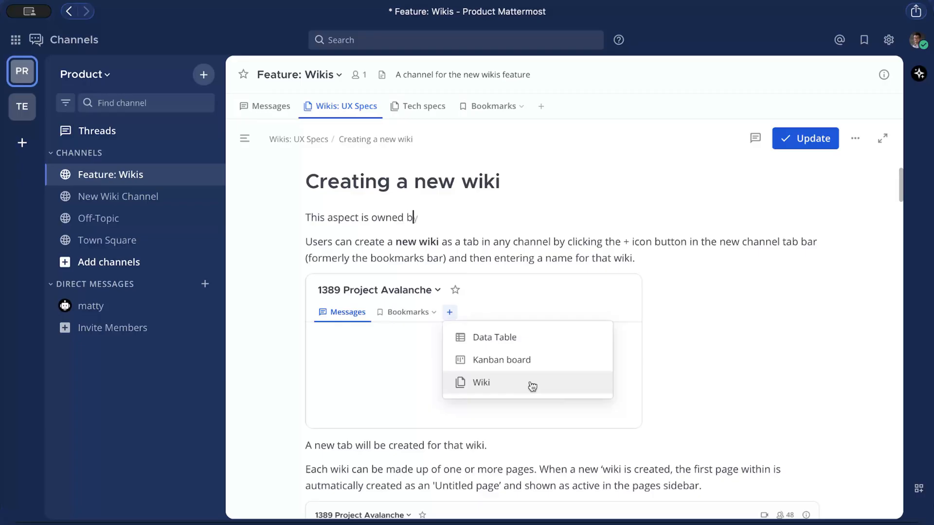
{"action": "type", "text": " @"}
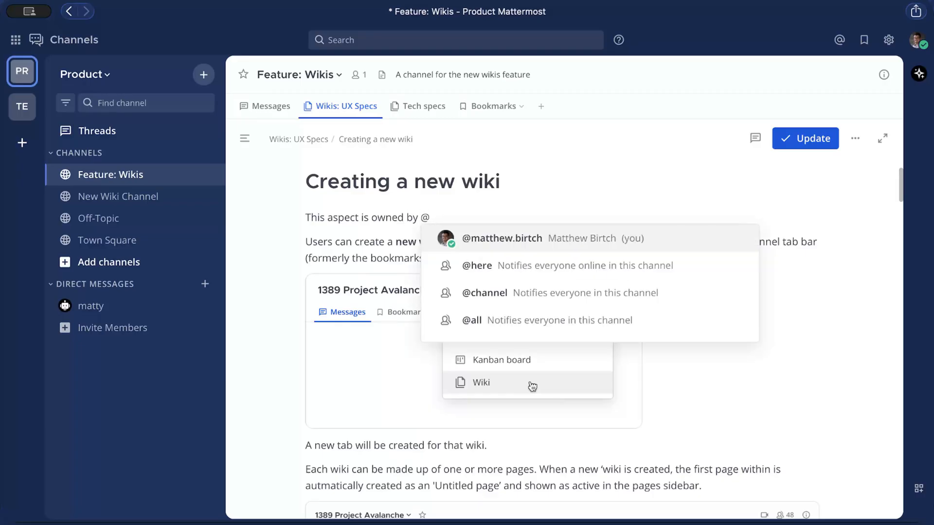
{"action": "key", "text": "Return"}
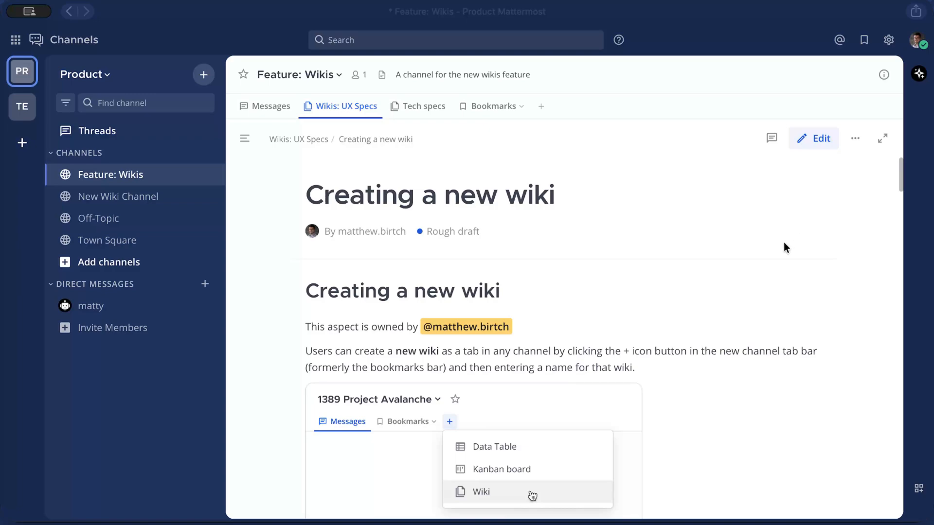
{"action": "left_click", "coordinate": [739, 297]}
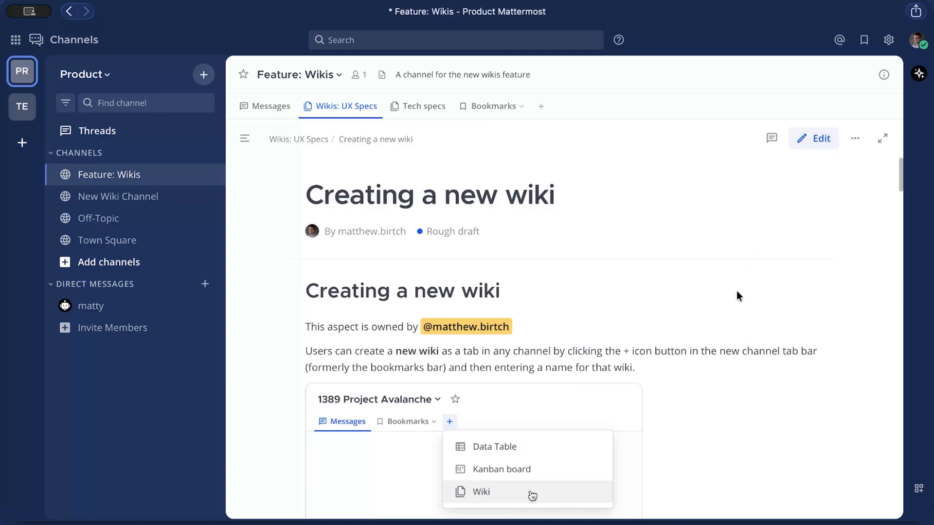